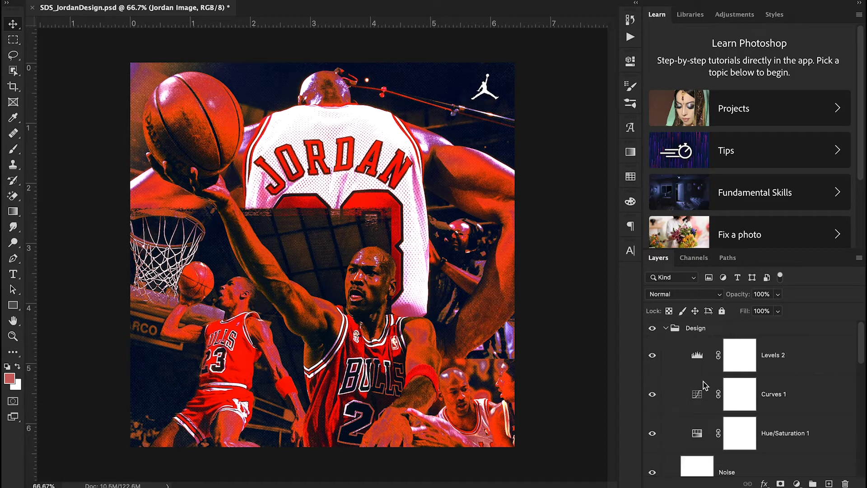
# Step: Hide the Levels 2, Curves 1, Hue/Saturation 1, Noise and Levels 1 layers
pyautogui.click(652, 356)
pyautogui.click(651, 396)
pyautogui.scroll(-1, 651, 401)
pyautogui.click(650, 401)
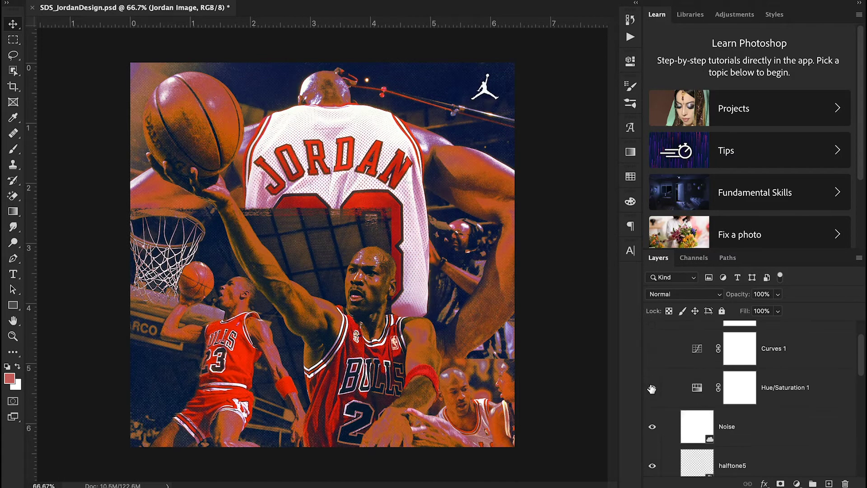
pyautogui.click(656, 437)
pyautogui.scroll(-1, 656, 437)
pyautogui.scroll(-1, 656, 437)
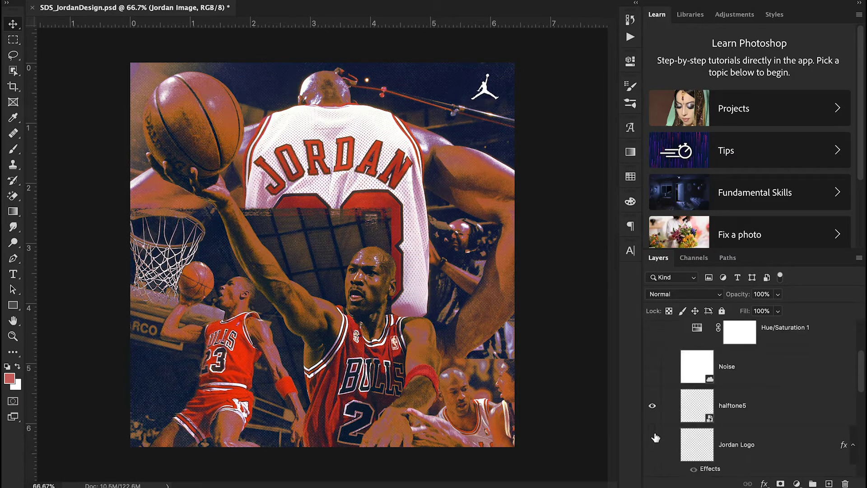
pyautogui.scroll(-3, 655, 437)
pyautogui.click(652, 407)
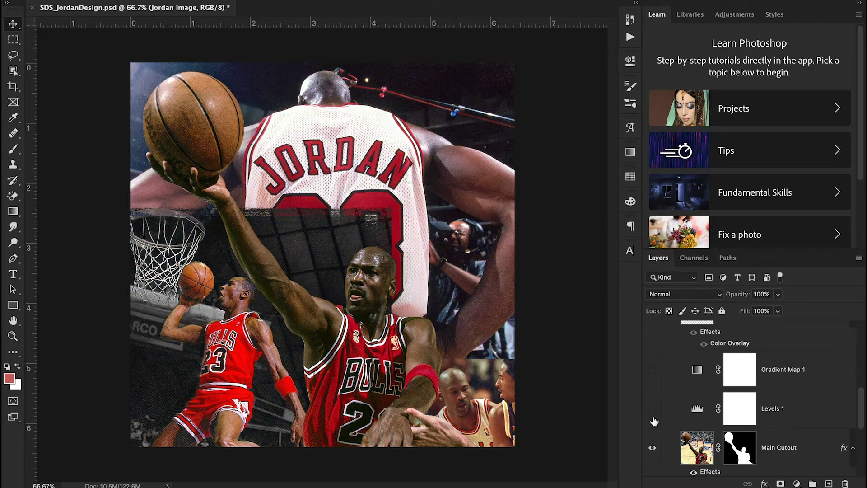
pyautogui.scroll(-2, 651, 420)
# Step: Hide the Main Cutout, dunking Jordan, Image Mask and Jordan Background layers
pyautogui.click(652, 352)
pyautogui.click(652, 415)
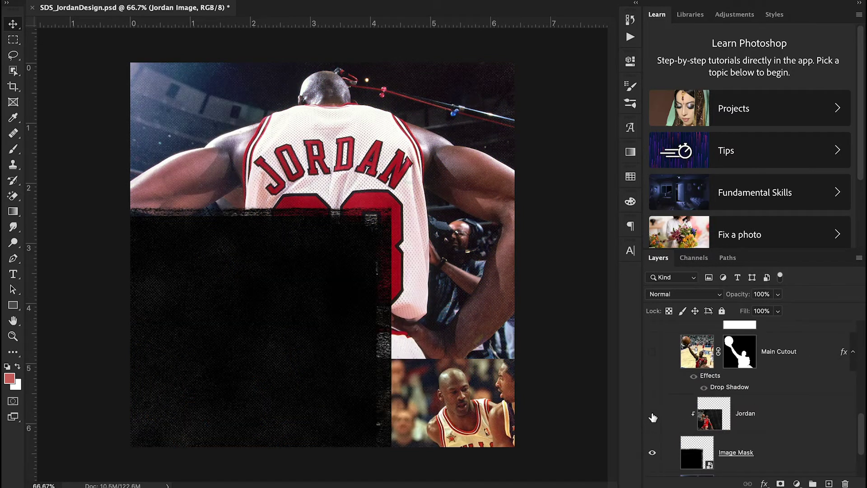
pyautogui.click(653, 456)
pyautogui.scroll(-2, 653, 458)
pyautogui.click(652, 417)
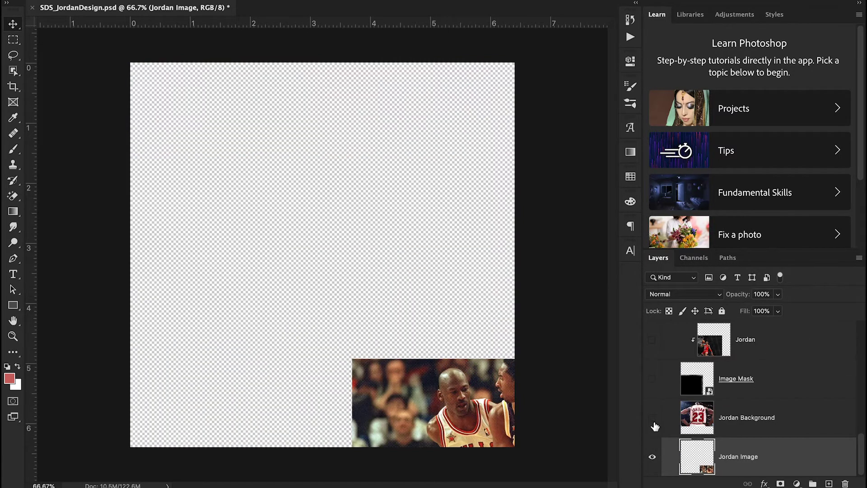
# Step: Show the Jordan Background jersey photo, Image Mask and dunking Jordan layers again
pyautogui.click(655, 419)
pyautogui.click(652, 378)
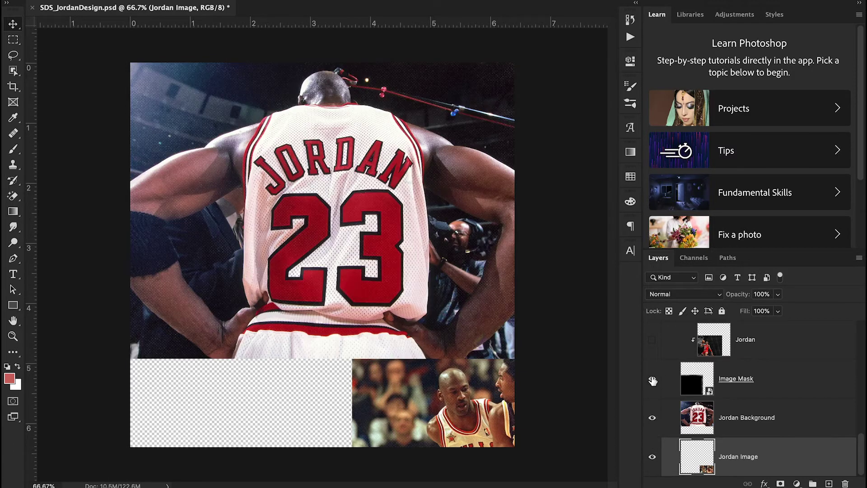
pyautogui.click(653, 346)
pyautogui.scroll(2, 656, 346)
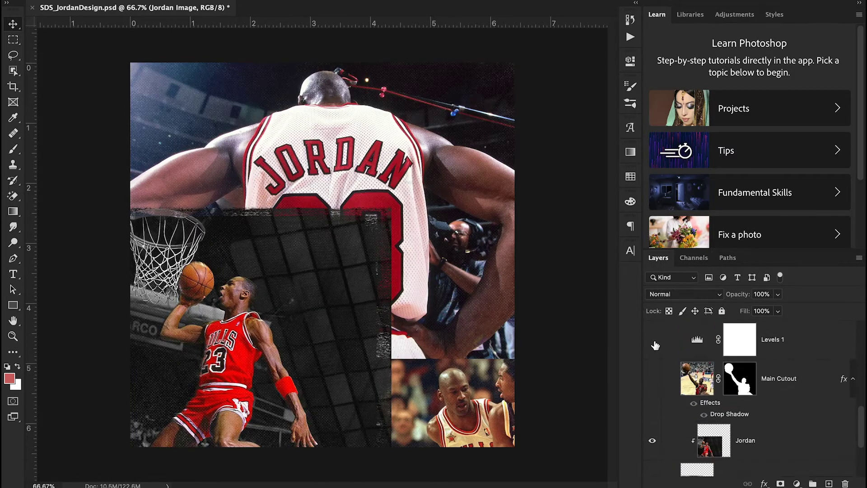
pyautogui.scroll(2, 655, 346)
pyautogui.scroll(-3, 656, 346)
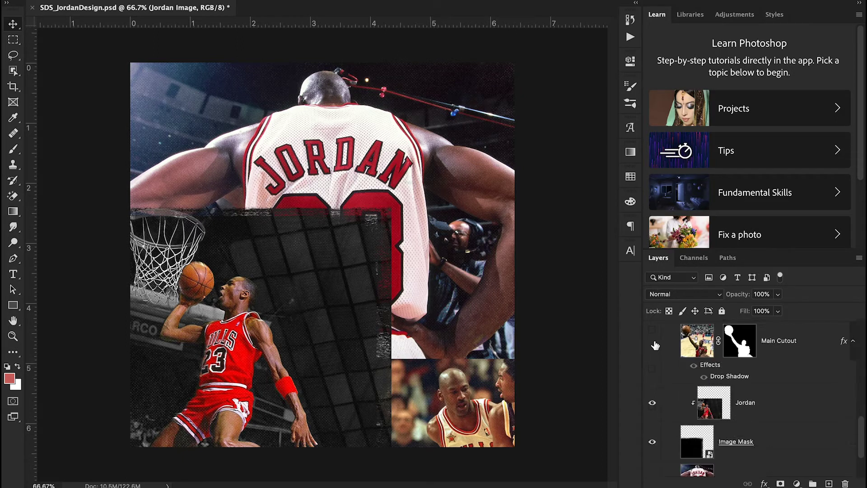
pyautogui.scroll(-2, 656, 346)
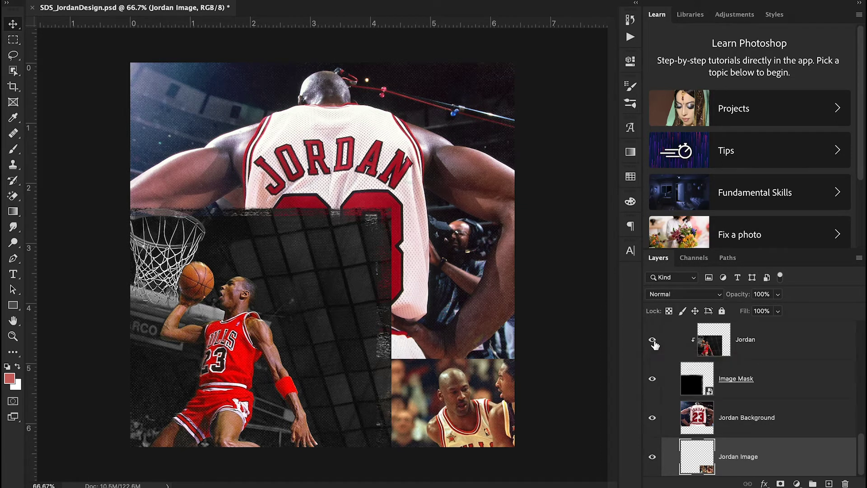
pyautogui.click(651, 384)
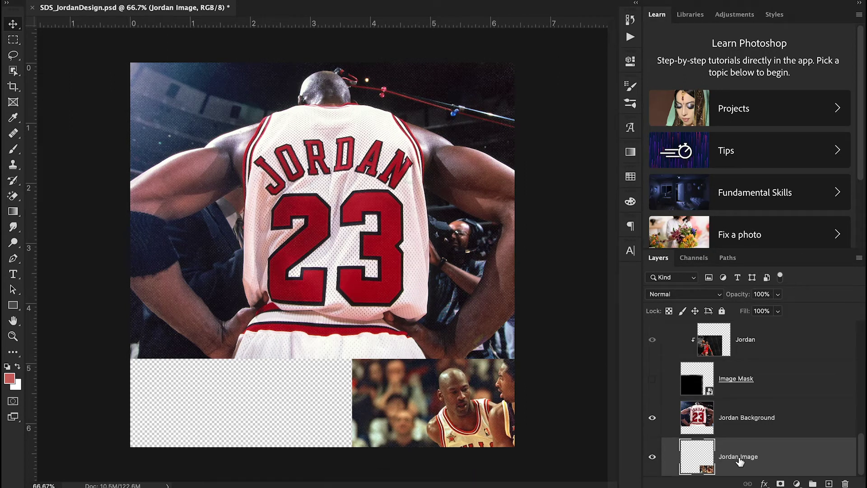
pyautogui.moveTo(726, 467); pyautogui.dragTo(768, 470)
pyautogui.moveTo(509, 420); pyautogui.dragTo(392, 381)
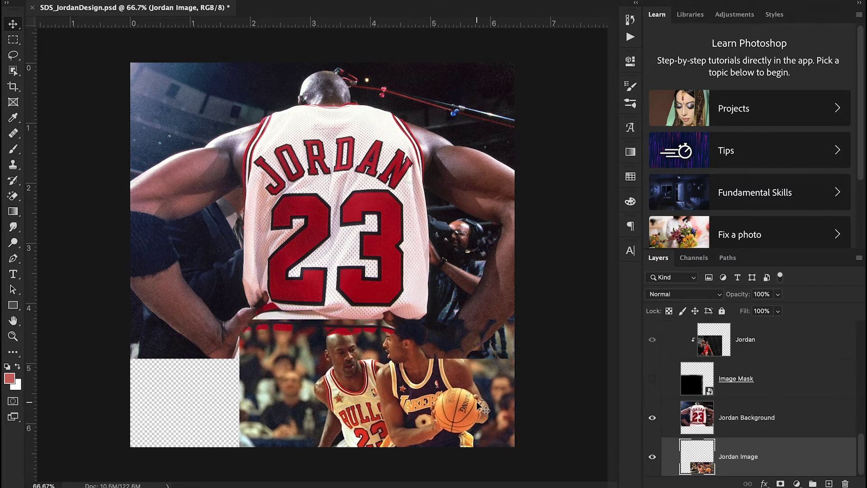
pyautogui.hotkey('ctrl', 'z')
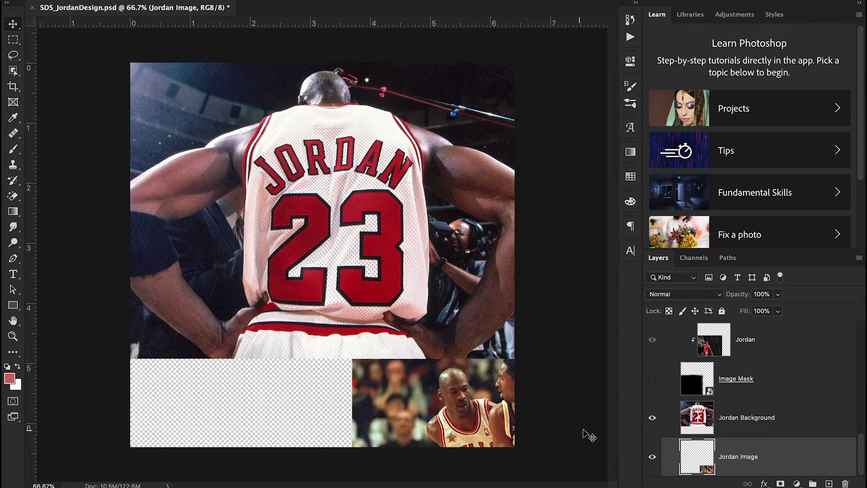
pyautogui.click(652, 379)
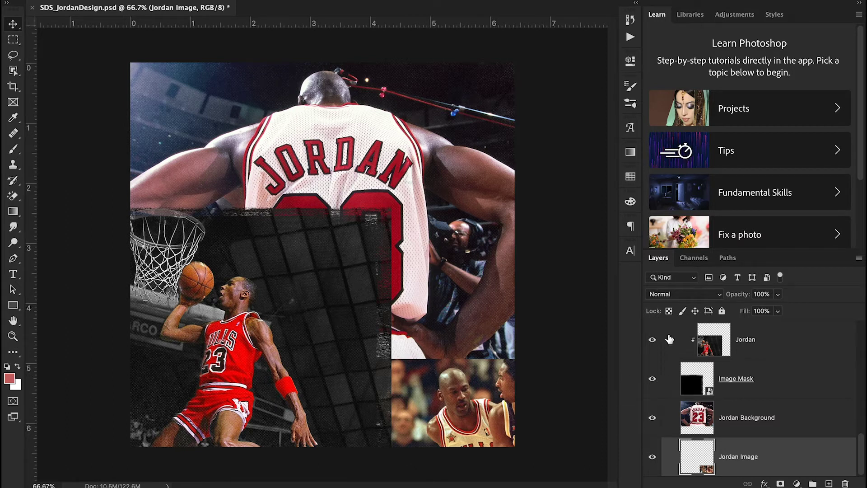
pyautogui.click(652, 339)
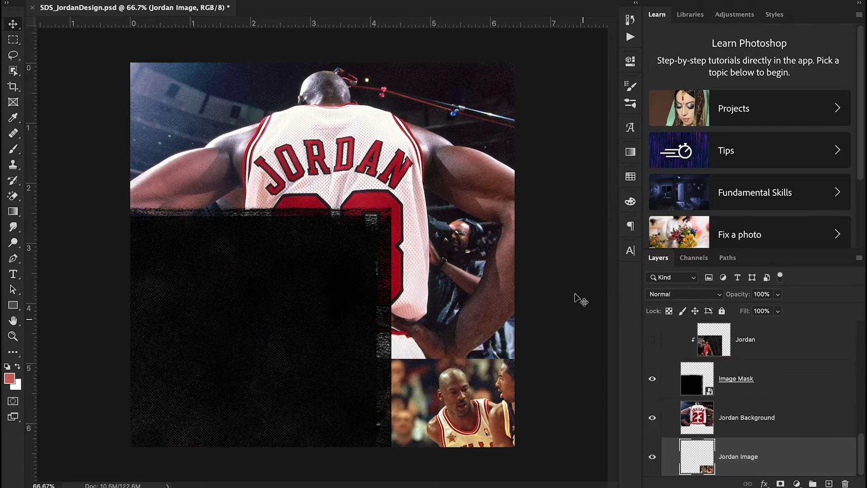
pyautogui.click(652, 379)
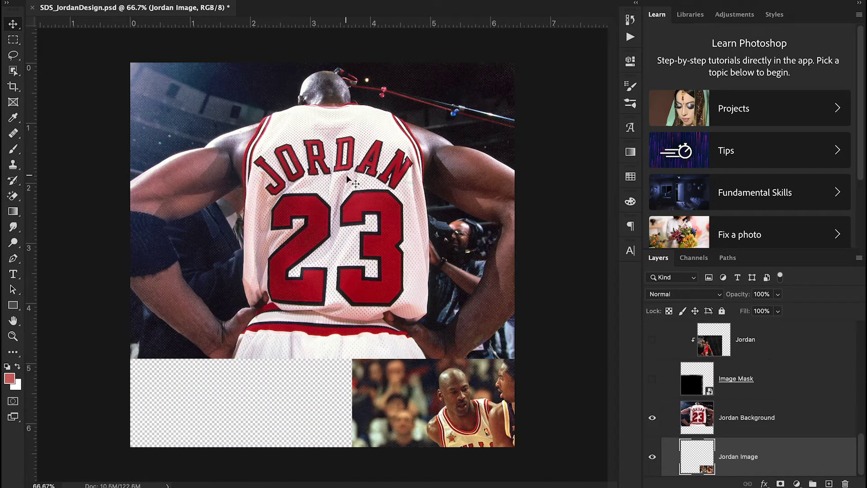
pyautogui.click(786, 420)
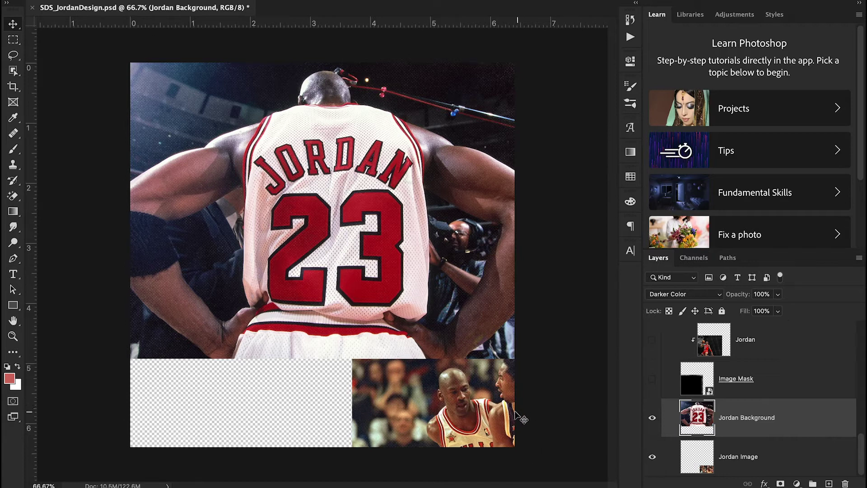
pyautogui.click(740, 455)
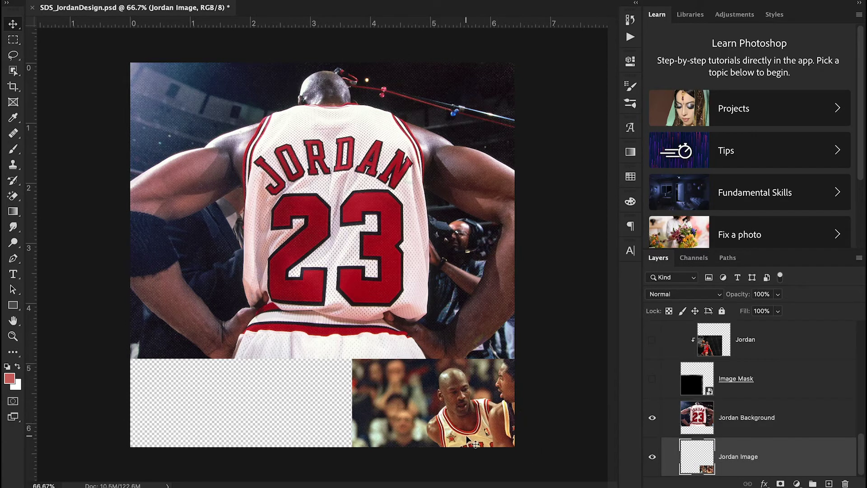
pyautogui.click(652, 379)
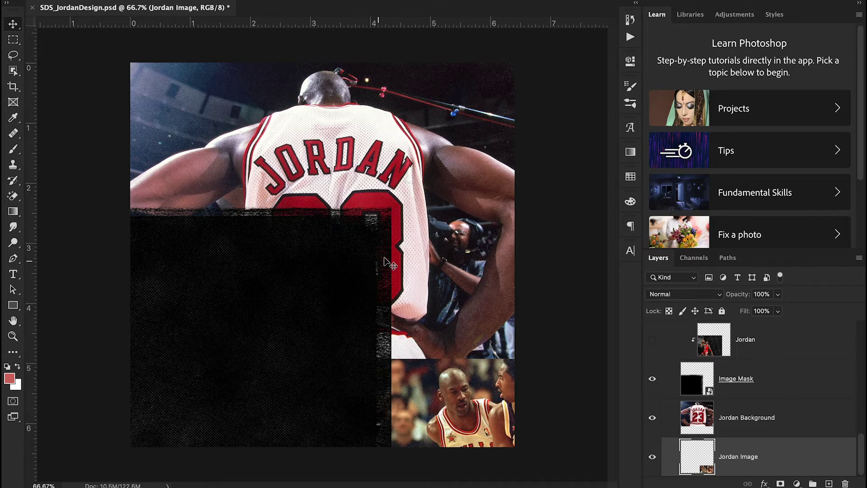
pyautogui.click(652, 339)
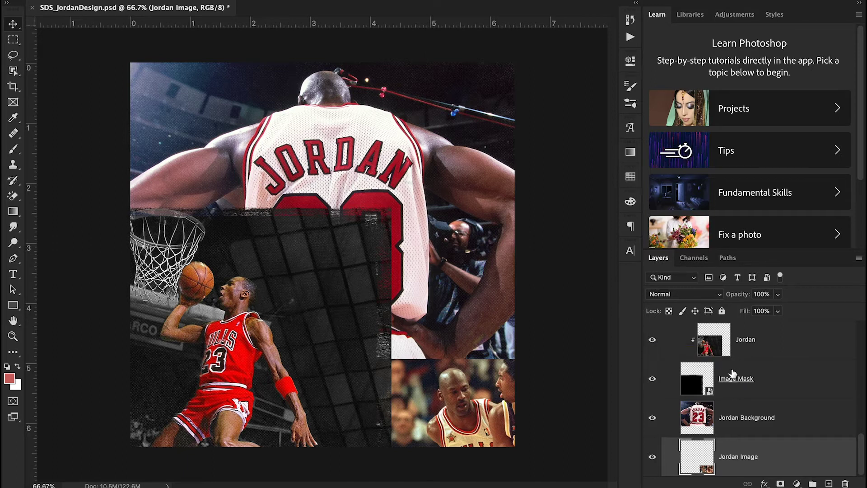
pyautogui.click(652, 340)
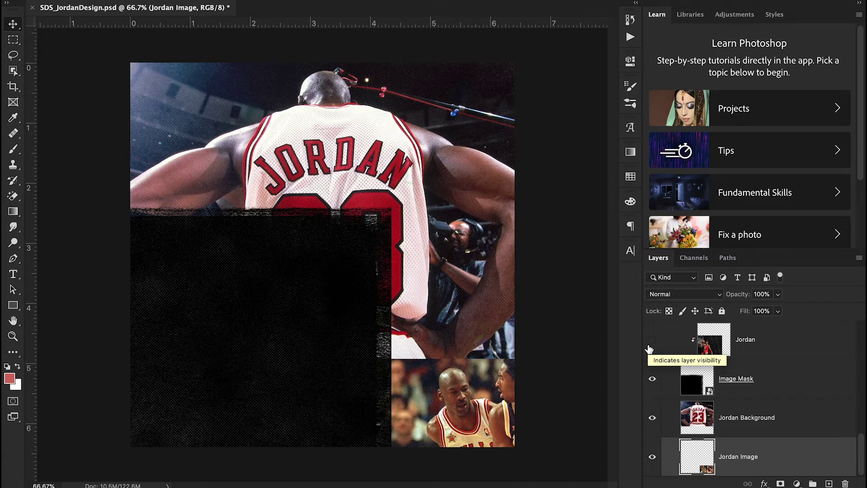
pyautogui.click(649, 348)
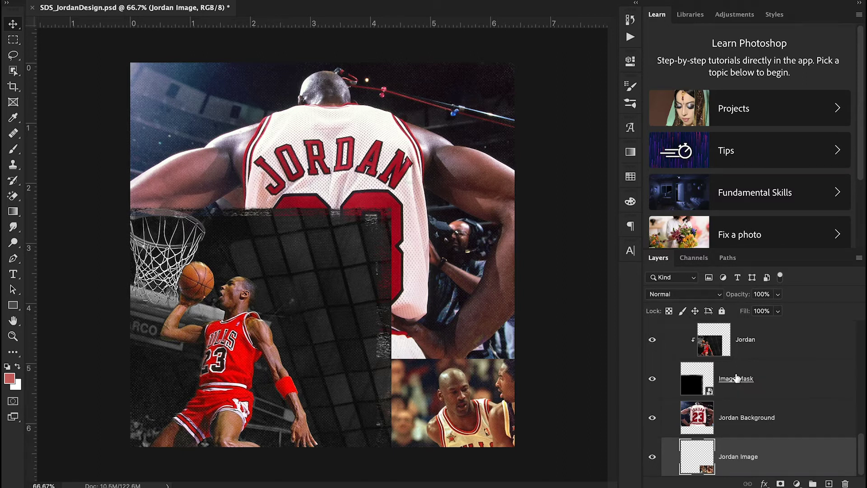
pyautogui.click(652, 339)
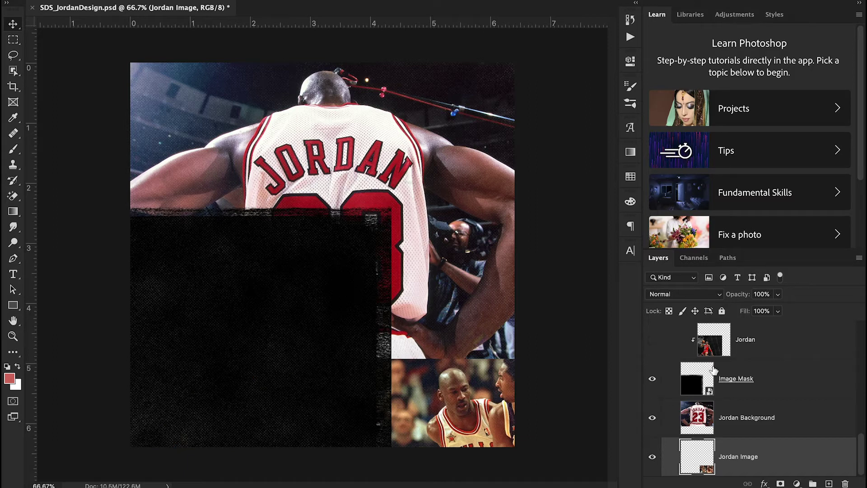
pyautogui.click(652, 339)
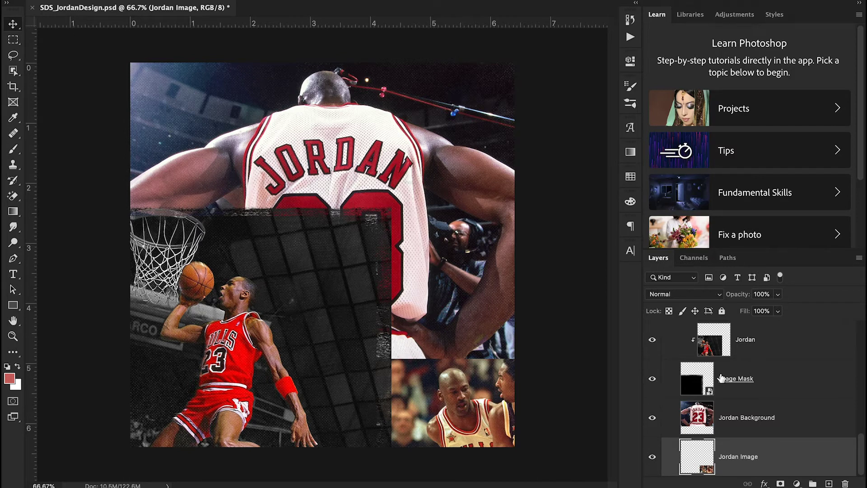
pyautogui.scroll(5, 722, 379)
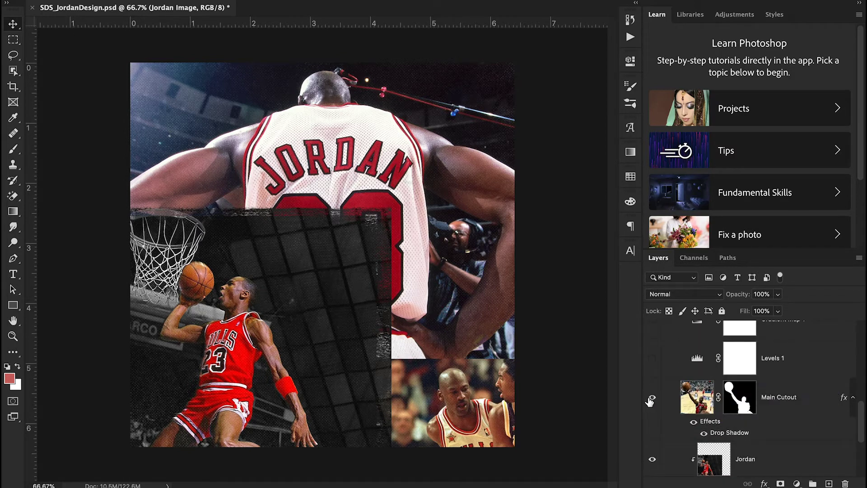
pyautogui.click(651, 398)
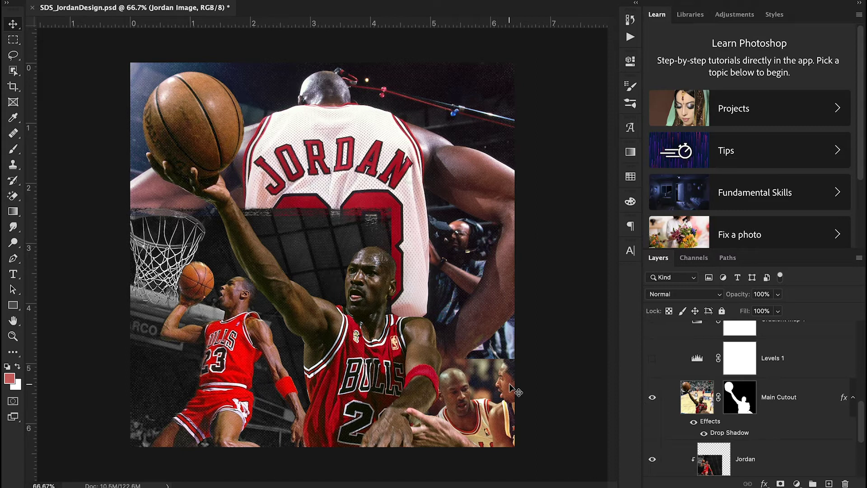
pyautogui.click(653, 397)
pyautogui.click(653, 399)
pyautogui.click(653, 398)
pyautogui.click(653, 398)
pyautogui.scroll(1, 653, 398)
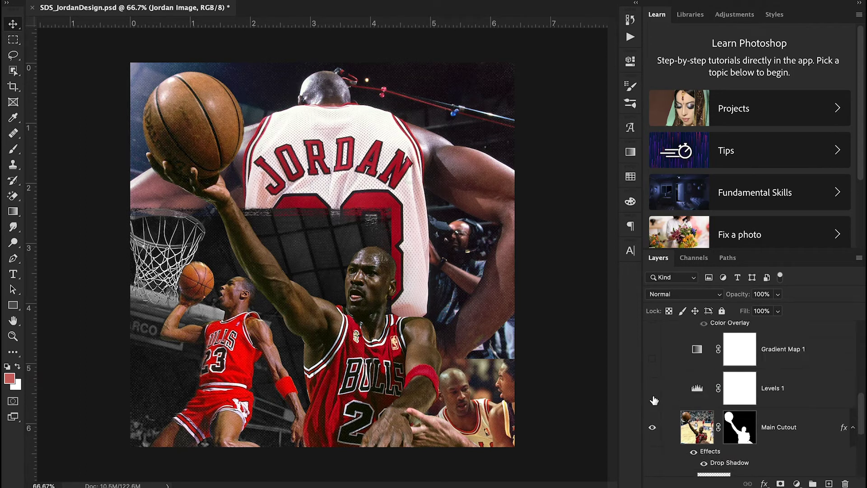
# Step: Toggle Levels 1 on and off repeatedly to compare, ending with it visible
pyautogui.click(653, 388)
pyautogui.click(653, 389)
pyautogui.click(653, 389)
pyautogui.click(653, 389)
pyautogui.click(653, 389)
pyautogui.click(653, 389)
pyautogui.click(653, 390)
# Step: Inspect the Levels 1 settings (input levels 1, 1.07, 255) and keep the adjustment on
pyautogui.doubleClick(698, 390)
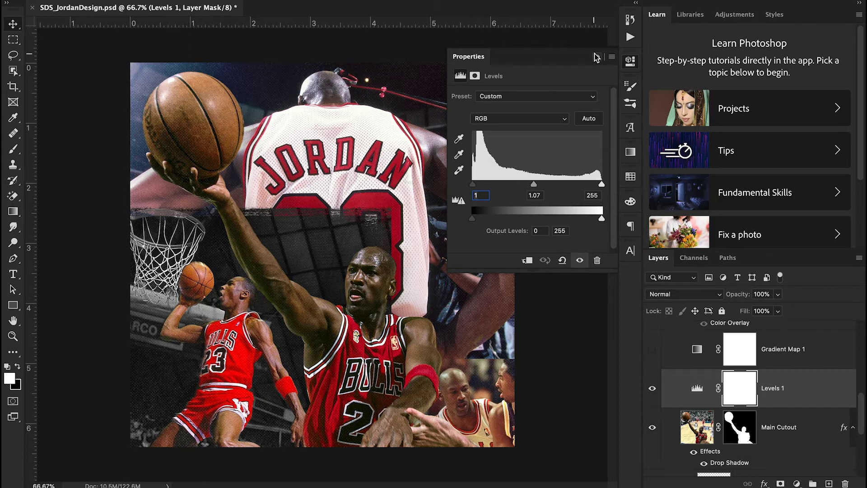
pyautogui.click(596, 56)
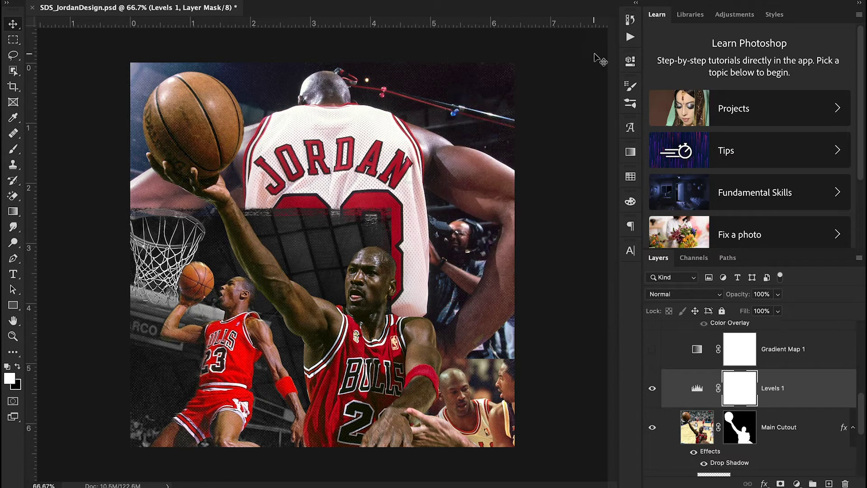
pyautogui.click(651, 389)
pyautogui.click(650, 389)
pyautogui.scroll(-2, 651, 389)
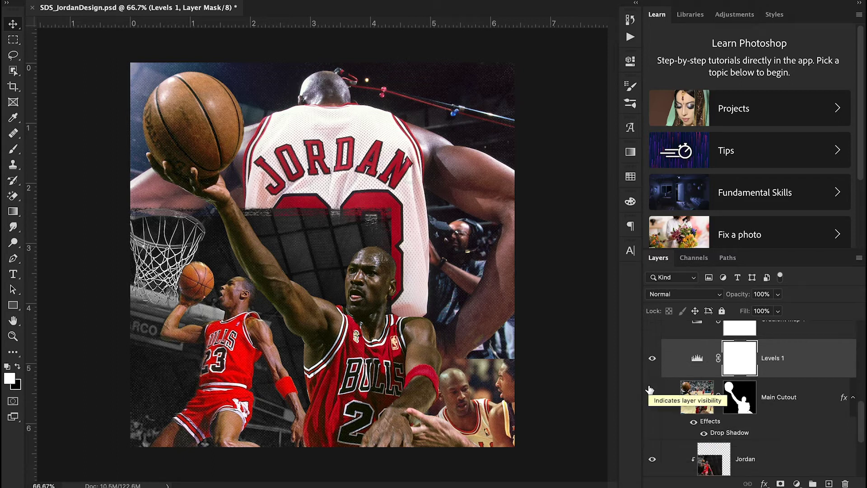
pyautogui.scroll(3, 650, 389)
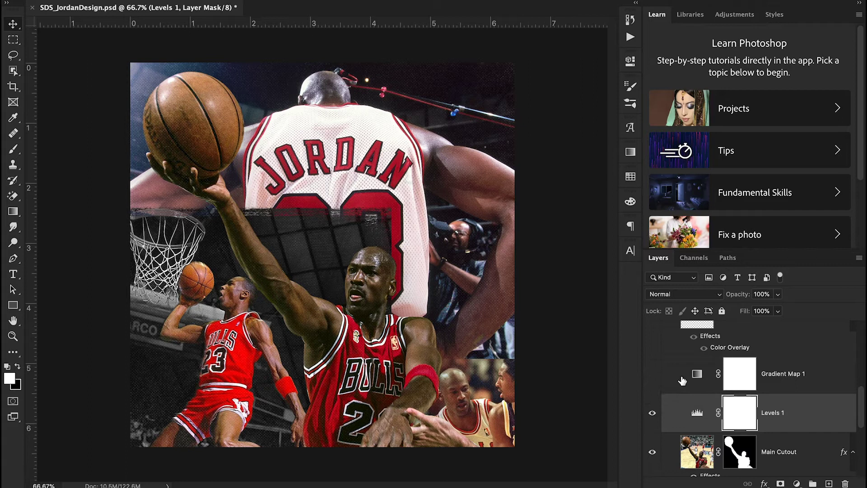
# Step: Turn on Gradient Map 1, review its gradient unchanged, and preview it at 100% fill
pyautogui.click(654, 376)
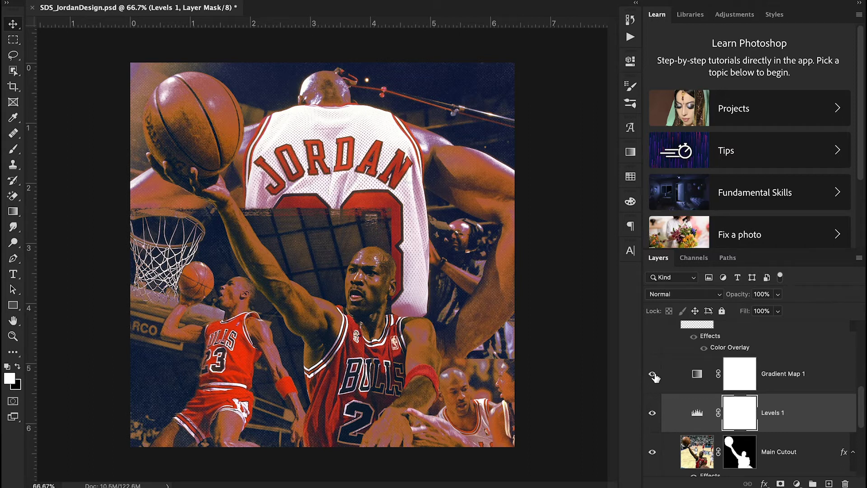
pyautogui.doubleClick(694, 374)
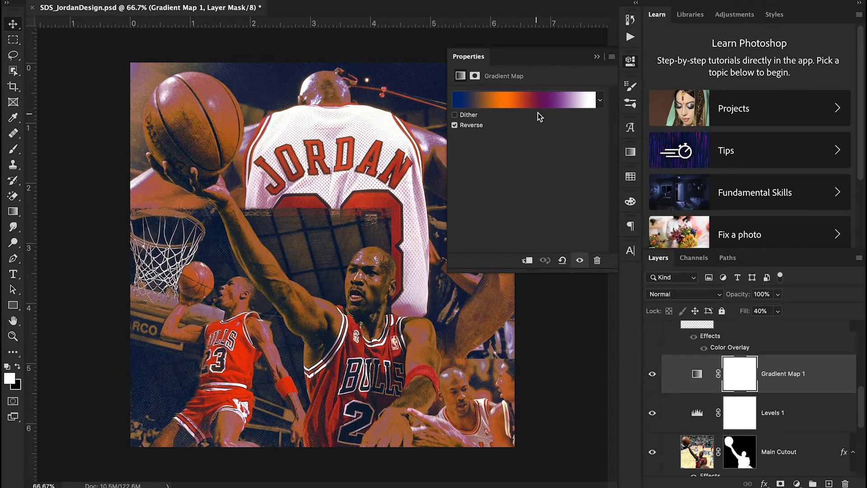
pyautogui.click(530, 100)
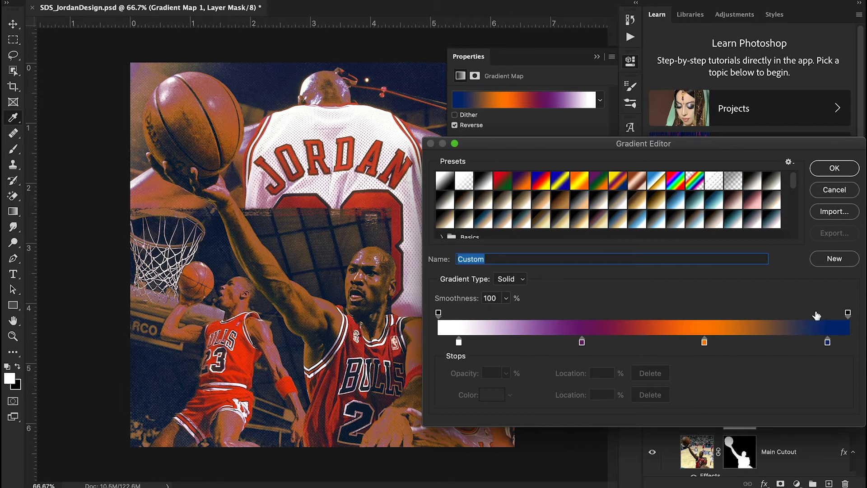
pyautogui.click(822, 190)
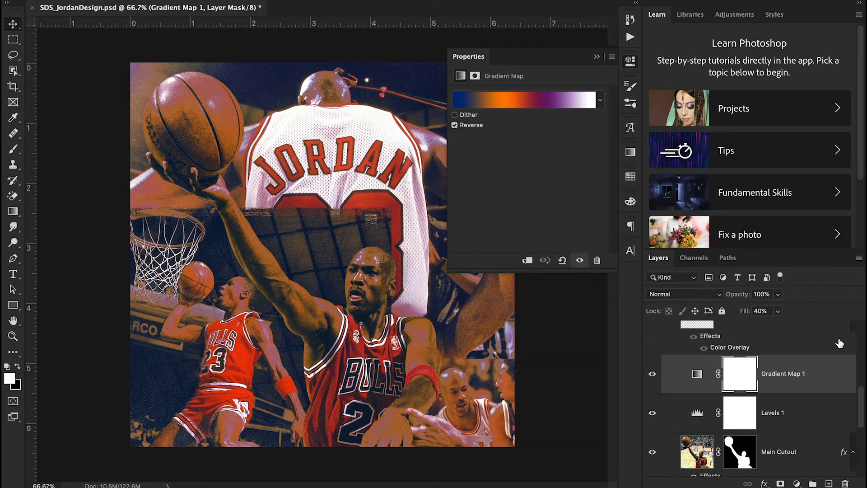
pyautogui.click(778, 311)
pyautogui.moveTo(790, 326); pyautogui.dragTo(828, 328)
pyautogui.click(597, 56)
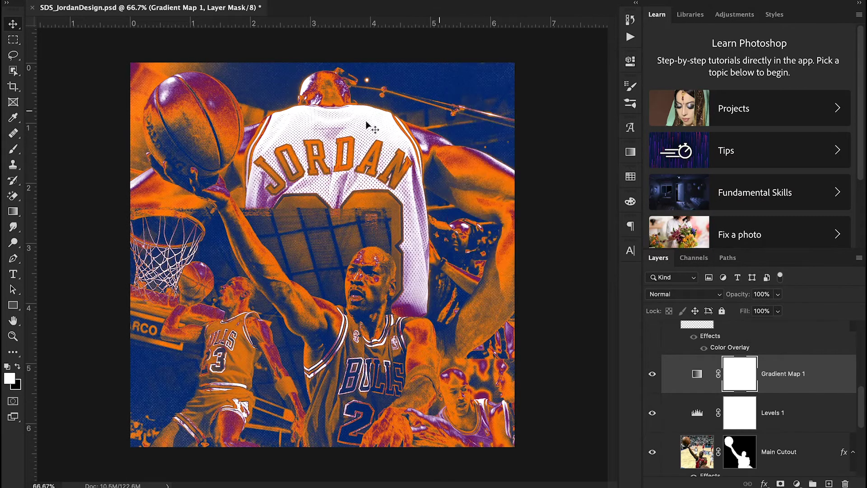
# Step: Set Gradient Map 1's fill to 40% and zoom in to inspect the jumping Jordan
pyautogui.click(778, 311)
pyautogui.click(764, 311)
pyautogui.write('40')
pyautogui.press('Return')
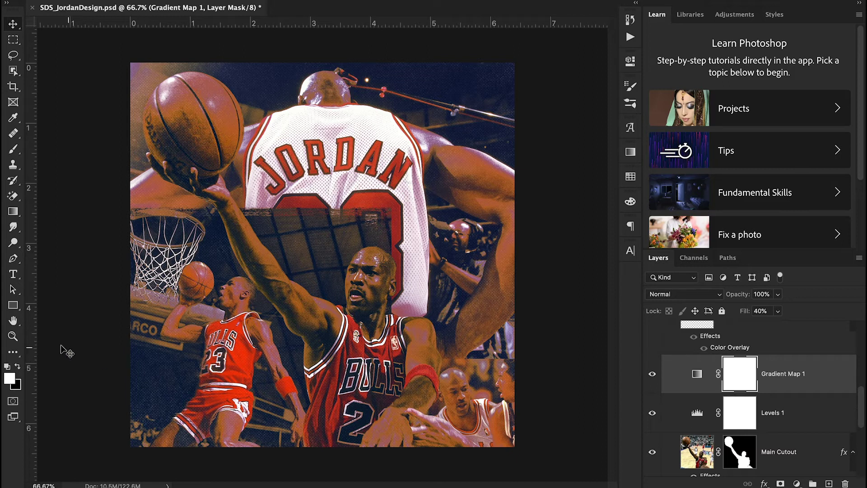
pyautogui.press('z')
pyautogui.moveTo(297, 307); pyautogui.dragTo(378, 176)
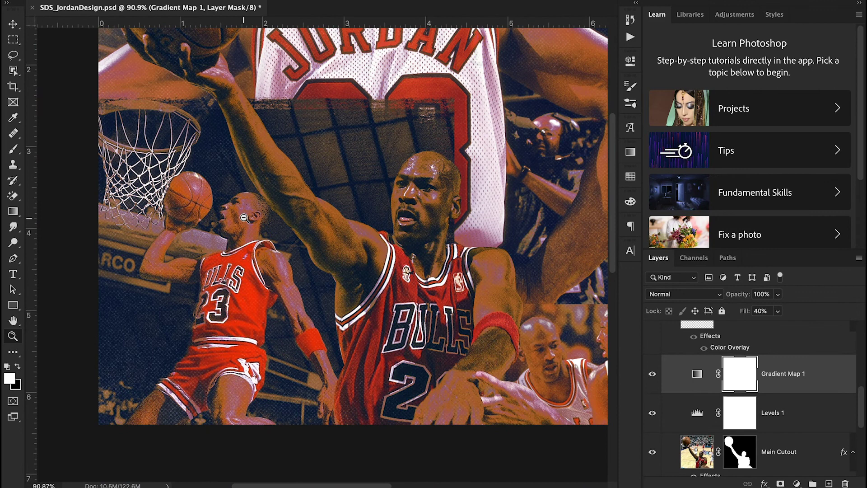
pyautogui.moveTo(247, 220)
pyautogui.mouseDown()
pyautogui.moveTo(289, 213)
pyautogui.moveTo(243, 221)
pyautogui.mouseUp()
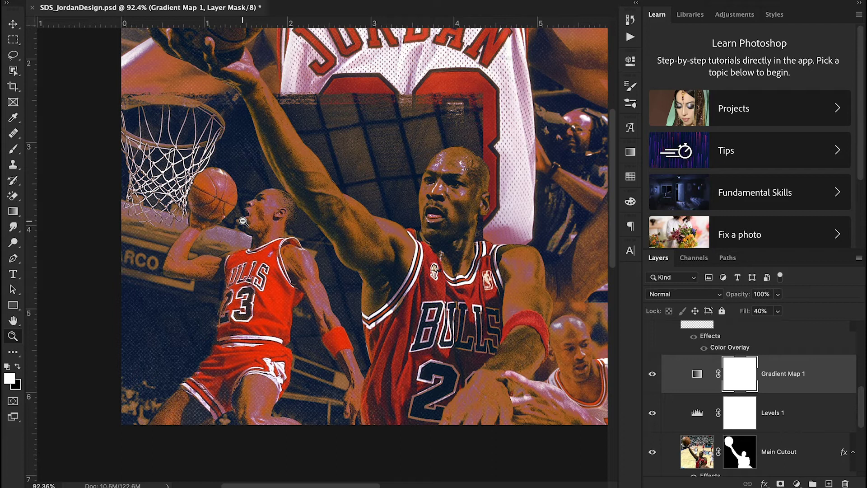
pyautogui.moveTo(243, 221); pyautogui.dragTo(348, 160)
pyautogui.click(12, 24)
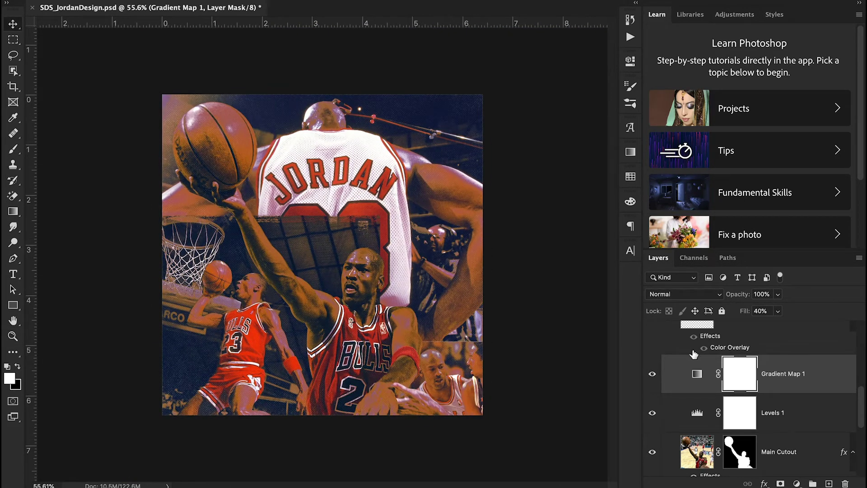
# Step: Show the Jordan Logo layer, keeping its white Color Overlay on after comparing
pyautogui.scroll(3, 694, 354)
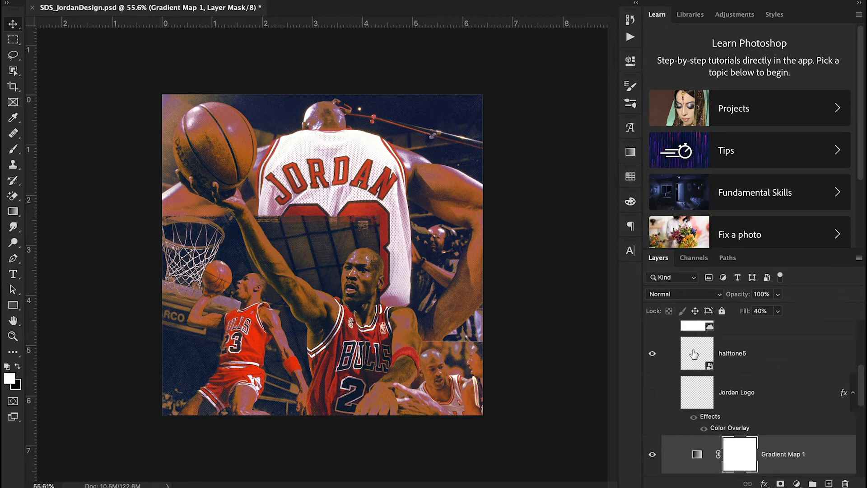
pyautogui.click(652, 393)
pyautogui.click(704, 429)
pyautogui.click(704, 429)
# Step: Select the halftone5 texture layer and raise its fill to 100%
pyautogui.click(654, 357)
pyautogui.click(655, 359)
pyautogui.click(749, 356)
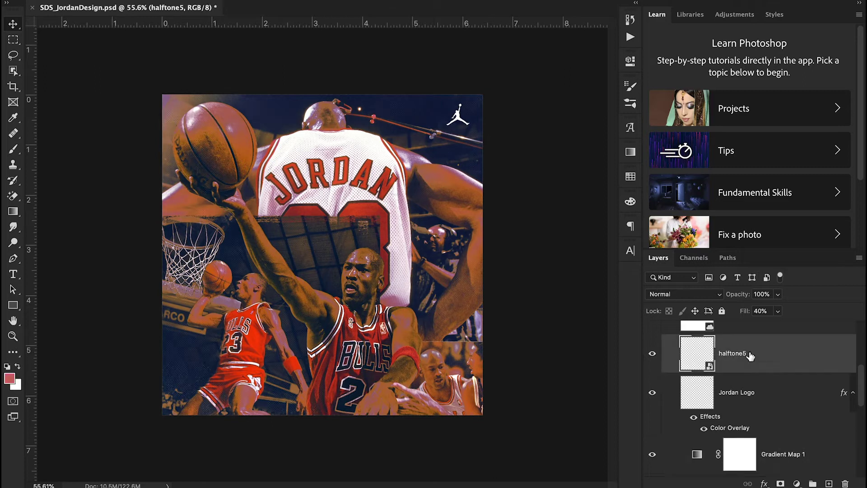
pyautogui.click(777, 312)
pyautogui.moveTo(792, 327); pyautogui.dragTo(825, 329)
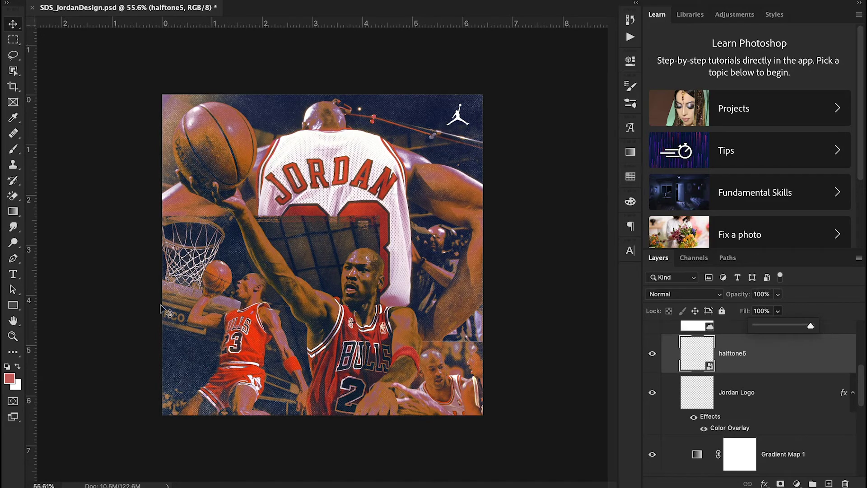
pyautogui.click(12, 336)
pyautogui.keyDown('alt'); pyautogui.click(279, 113); pyautogui.keyUp('alt')
pyautogui.moveTo(279, 113); pyautogui.dragTo(348, 113)
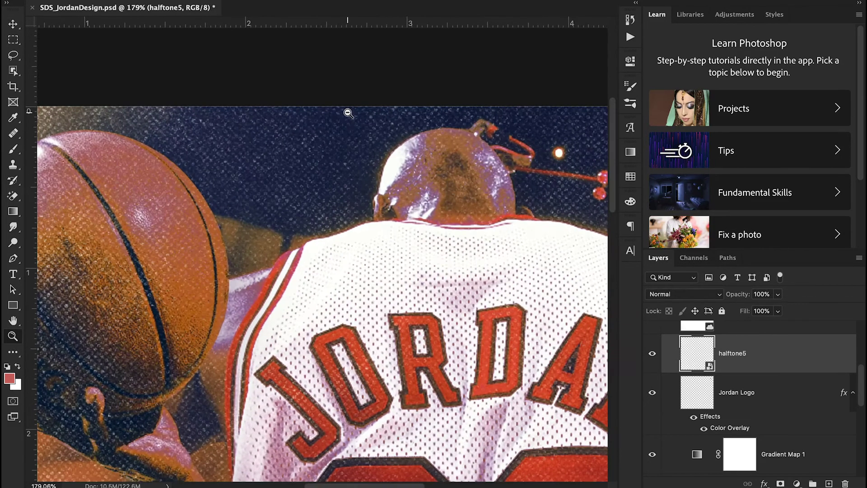
pyautogui.scroll(-10, 348, 113)
pyautogui.hscroll(-5, 348, 113)
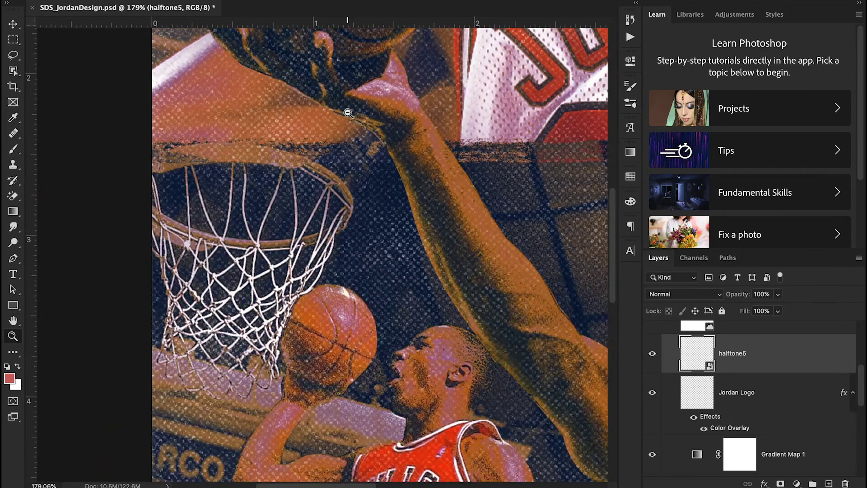
pyautogui.scroll(-6, 348, 113)
pyautogui.hscroll(3, 348, 113)
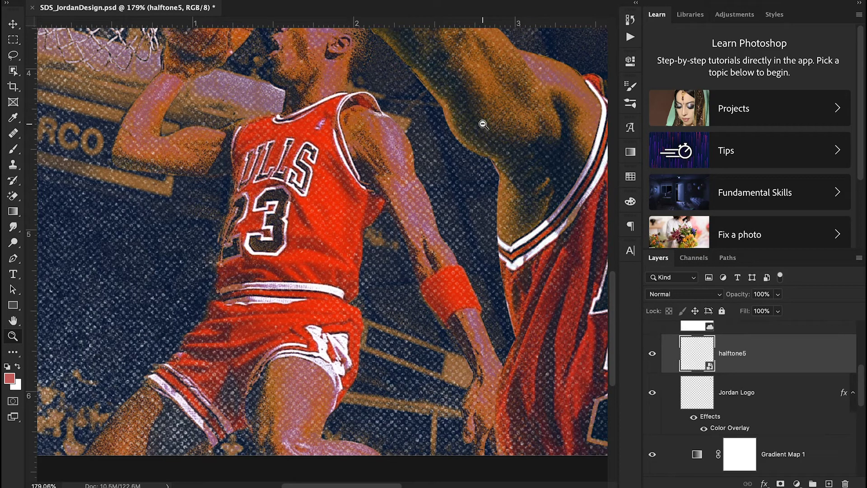
pyautogui.hscroll(5, 479, 124)
pyautogui.scroll(4, 479, 125)
pyautogui.hscroll(6, 518, 127)
pyautogui.scroll(7, 519, 126)
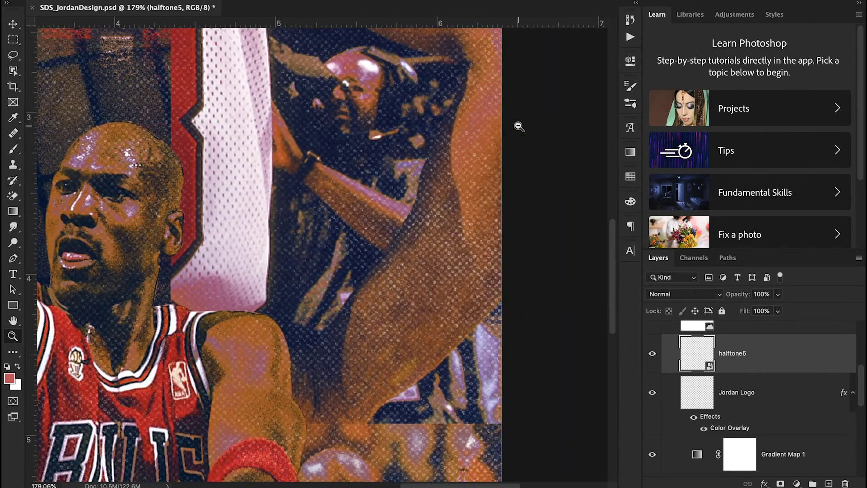
pyautogui.scroll(7, 519, 126)
pyautogui.hscroll(-1, 519, 127)
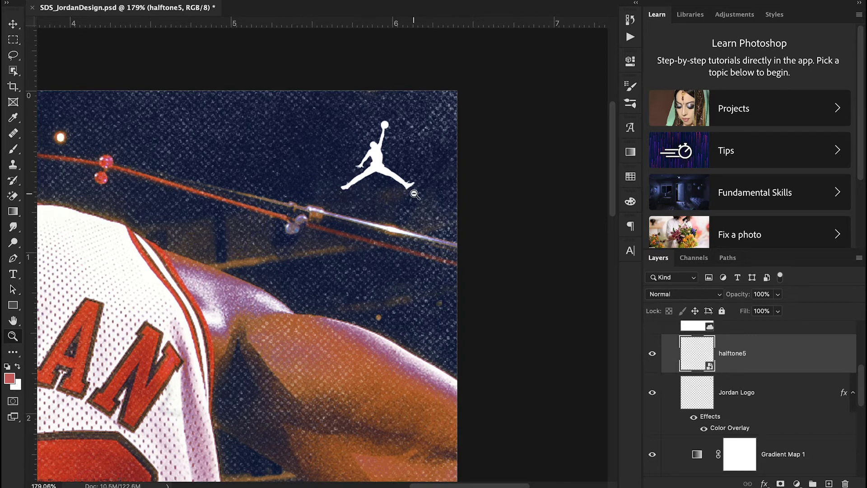
pyautogui.moveTo(413, 194); pyautogui.dragTo(302, 188)
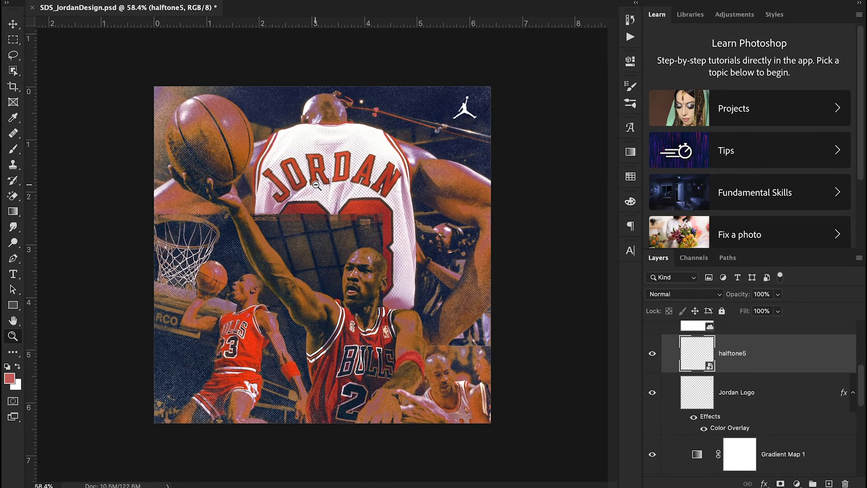
# Step: Zoom in on the JORDAN lettering and set halftone5's fill to 60% after trying 40%
pyautogui.moveTo(349, 176); pyautogui.dragTo(348, 124)
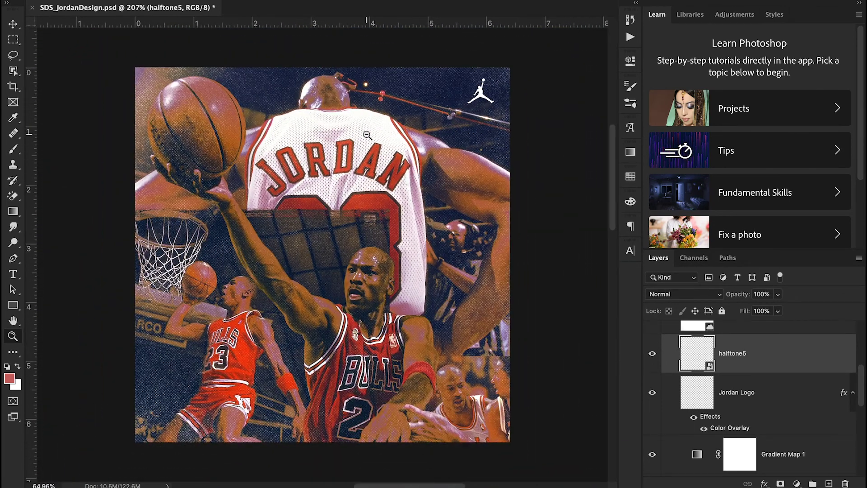
pyautogui.click(778, 311)
pyautogui.click(768, 311)
pyautogui.write('4')
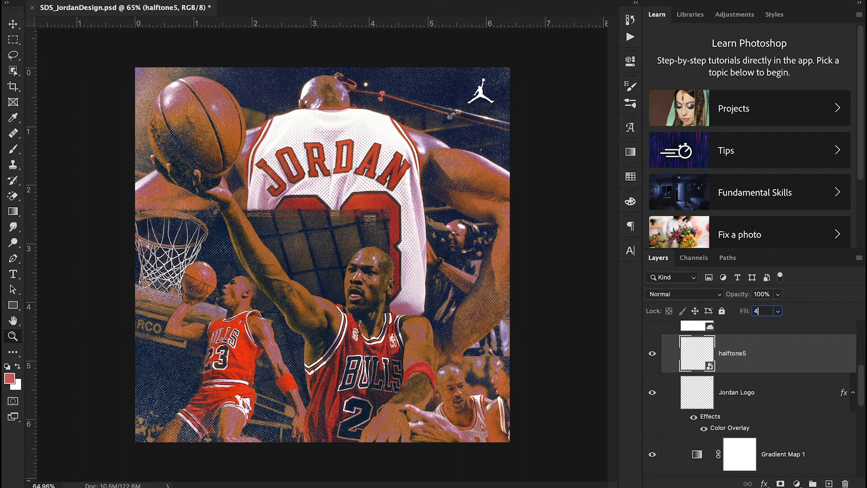
pyautogui.write('0')
pyautogui.press('Return')
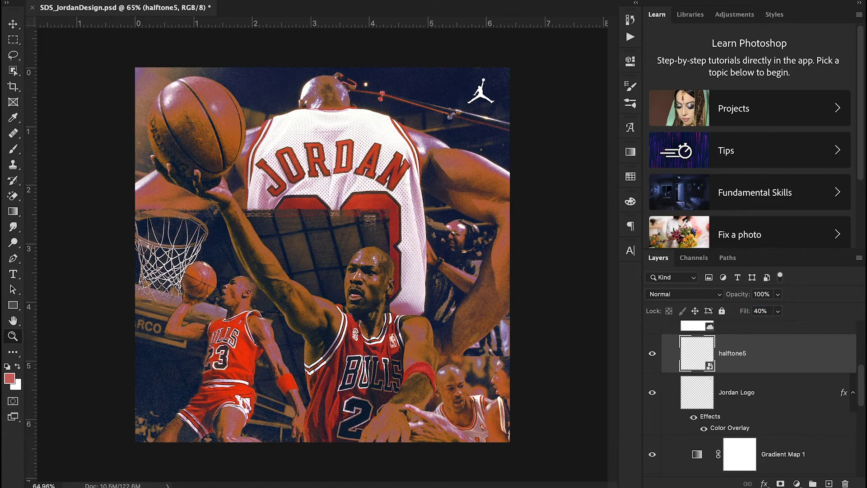
pyautogui.click(770, 310)
pyautogui.write('60')
pyautogui.press('Return')
pyautogui.scroll(2, 784, 370)
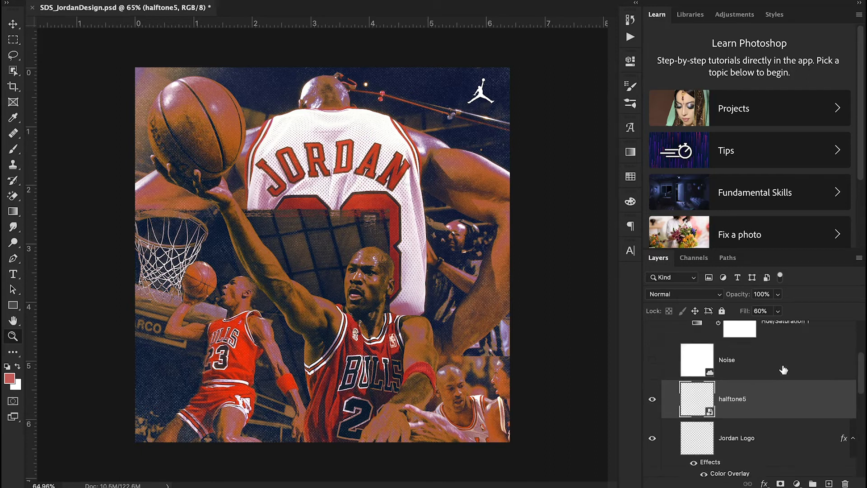
pyautogui.click(653, 362)
pyautogui.click(762, 370)
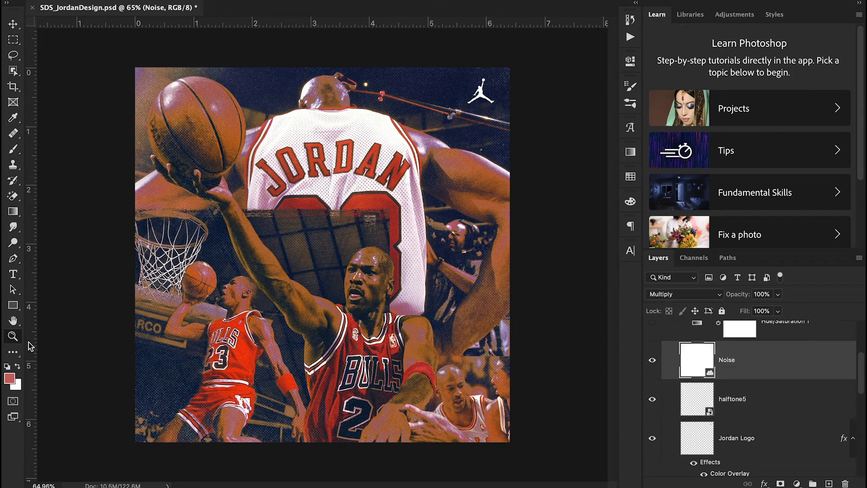
pyautogui.moveTo(319, 147); pyautogui.dragTo(375, 144)
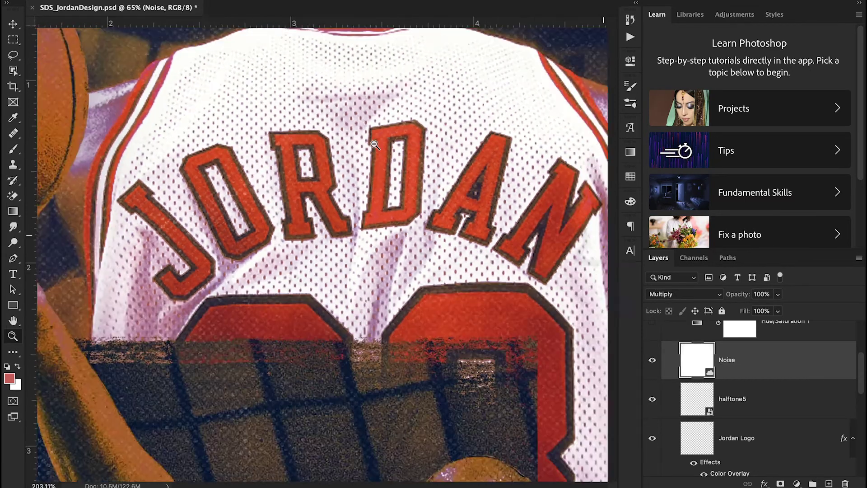
pyautogui.keyDown('alt'); pyautogui.click(375, 144); pyautogui.keyUp('alt')
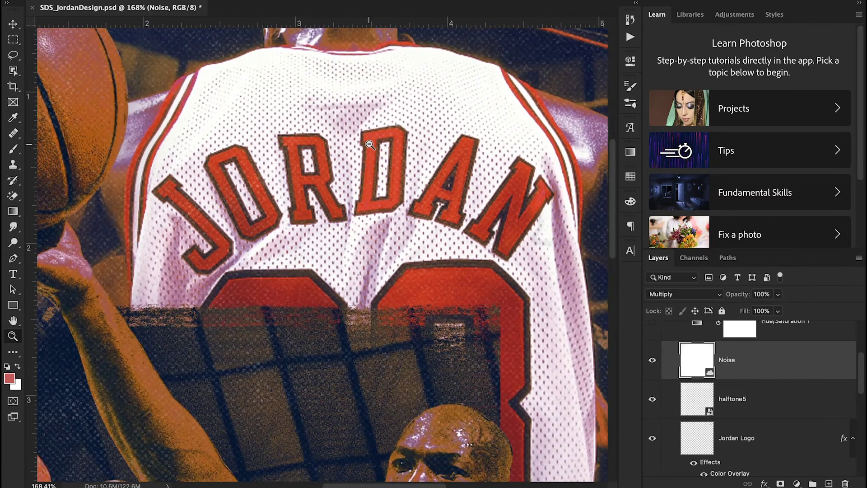
pyautogui.click(653, 364)
pyautogui.click(654, 366)
pyautogui.click(654, 366)
pyautogui.click(654, 366)
pyautogui.moveTo(395, 369); pyautogui.dragTo(447, 367)
pyautogui.click(653, 367)
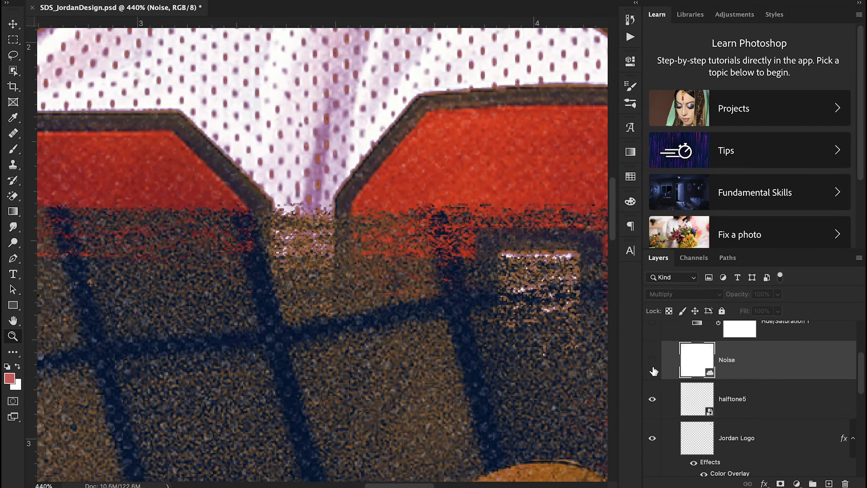
pyautogui.click(653, 366)
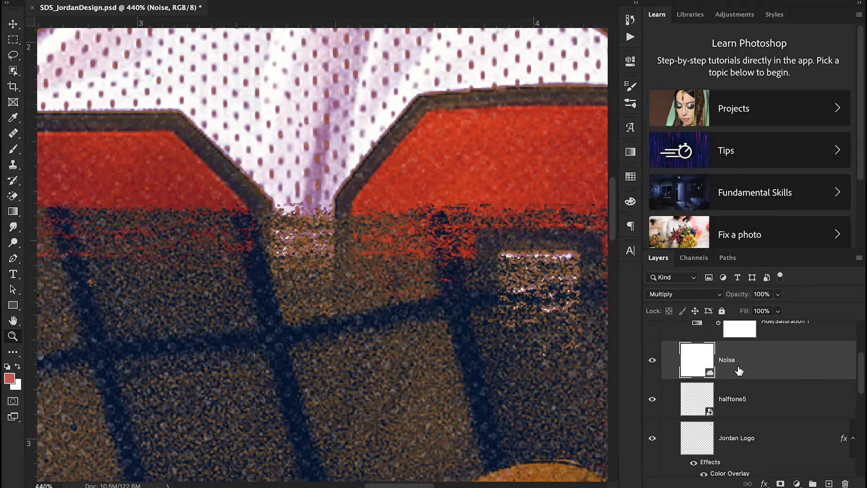
pyautogui.moveTo(455, 312); pyautogui.dragTo(374, 325)
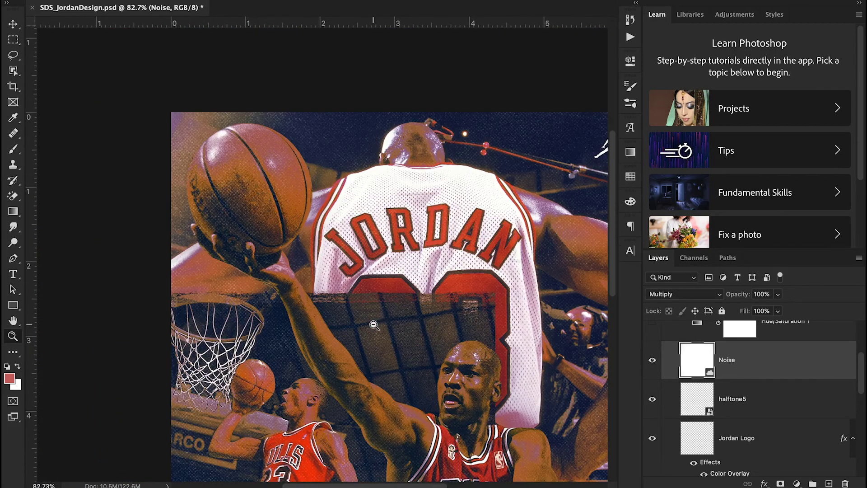
pyautogui.click(13, 24)
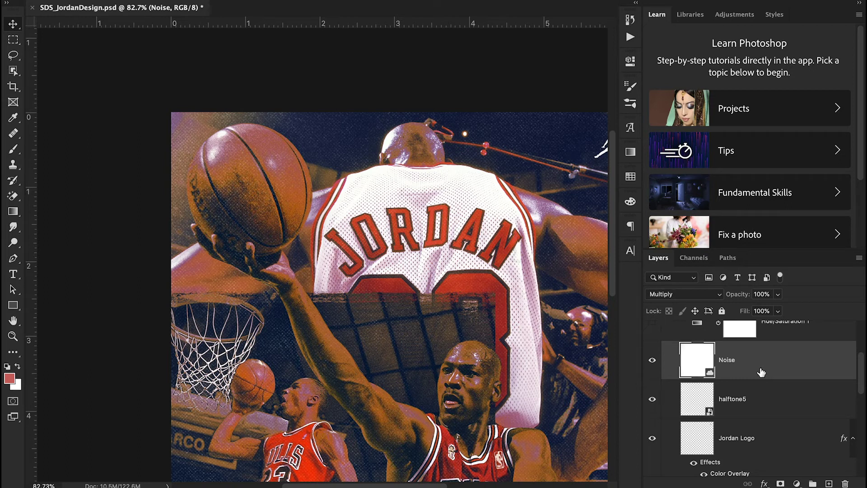
pyautogui.click(653, 360)
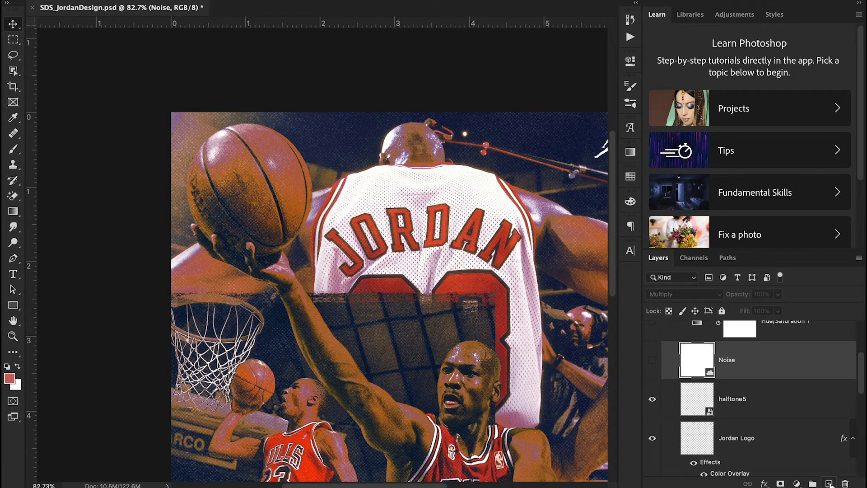
# Step: Create a new layer above Noise and fill it with white using the Paint Bucket
pyautogui.click(830, 483)
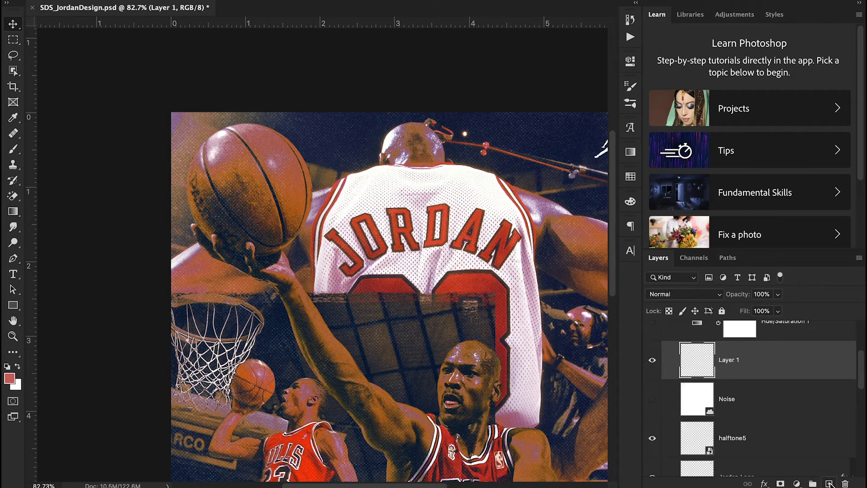
pyautogui.click(19, 367)
pyautogui.press('g')
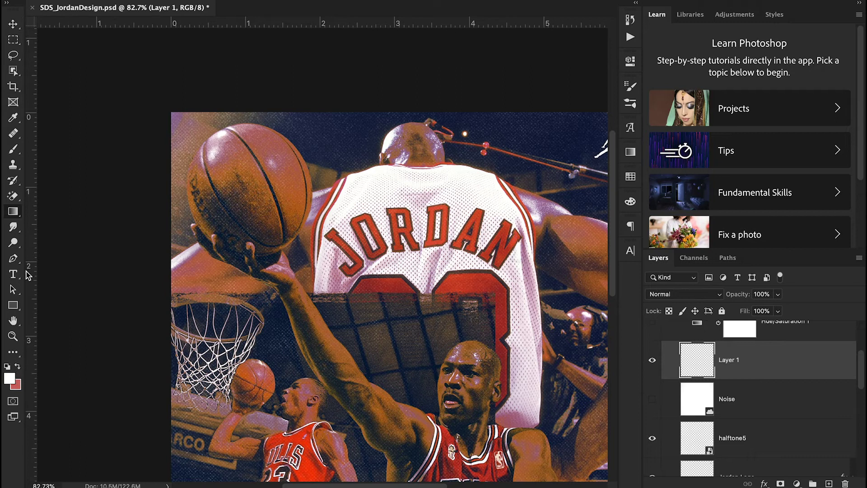
pyautogui.rightClick(12, 212)
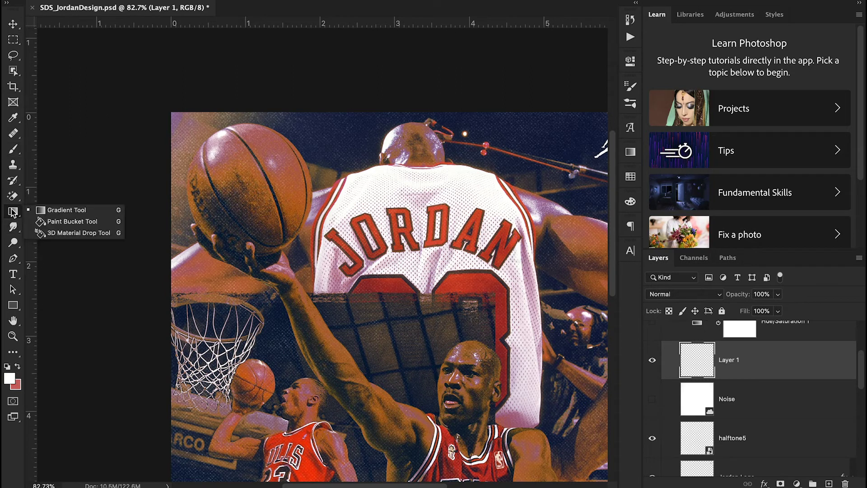
pyautogui.click(53, 220)
pyautogui.click(306, 303)
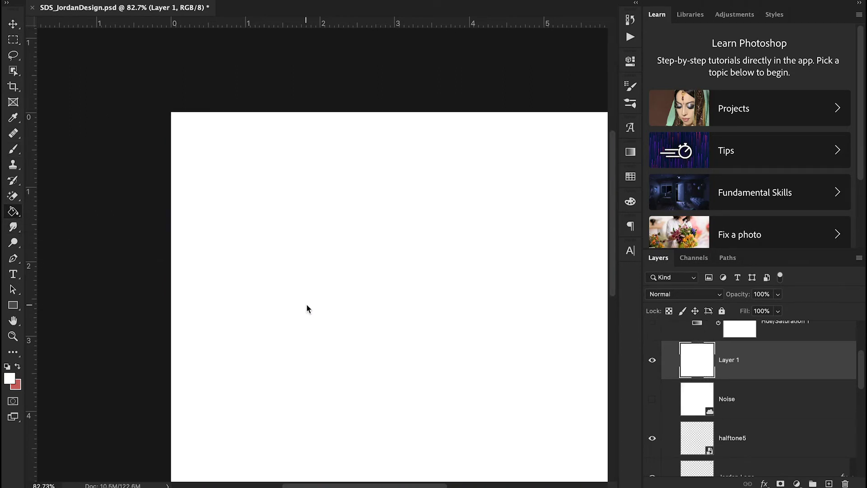
pyautogui.scroll(-4, 306, 304)
pyautogui.hscroll(3, 306, 304)
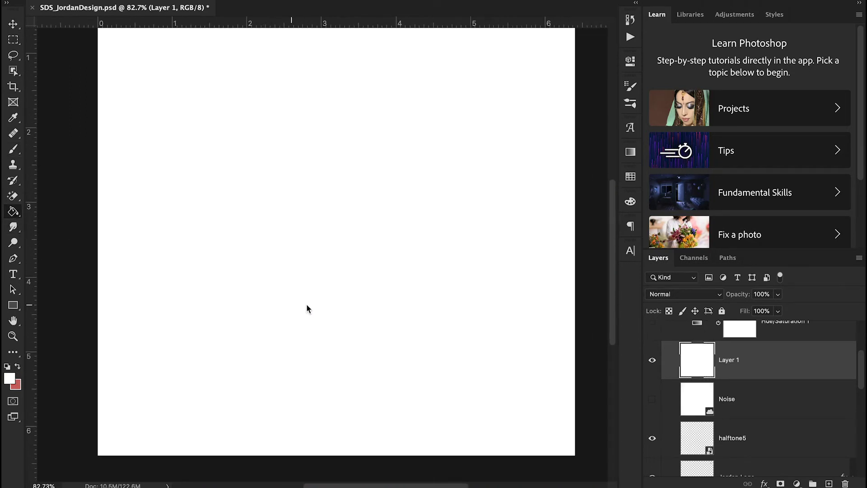
pyautogui.click(12, 24)
# Step: Apply Add Noise at 25.98% to the white layer
pyautogui.click(282, 0)
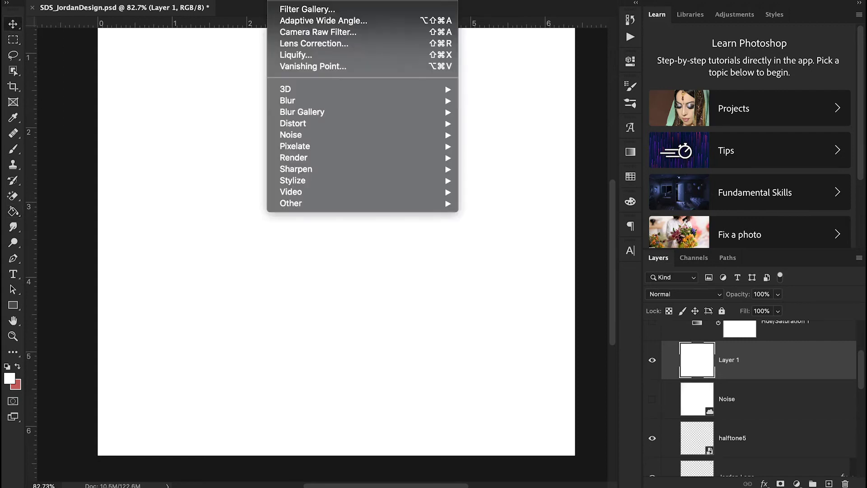
pyautogui.moveTo(313, 138)
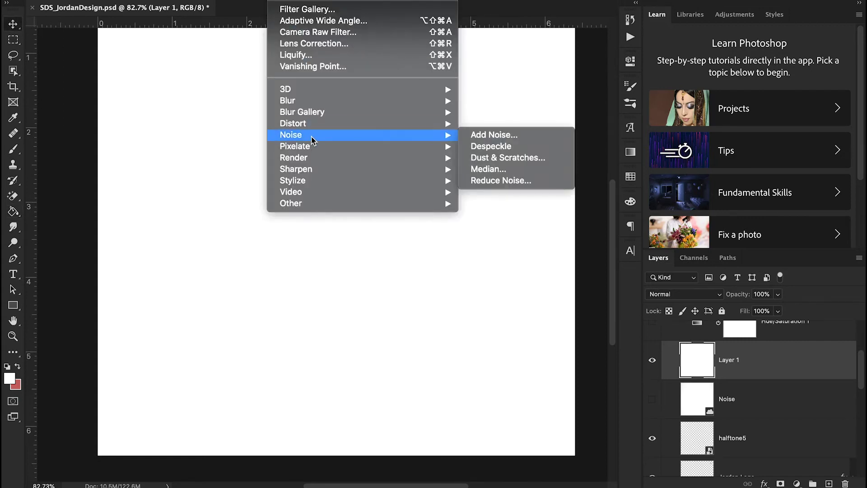
pyautogui.click(484, 132)
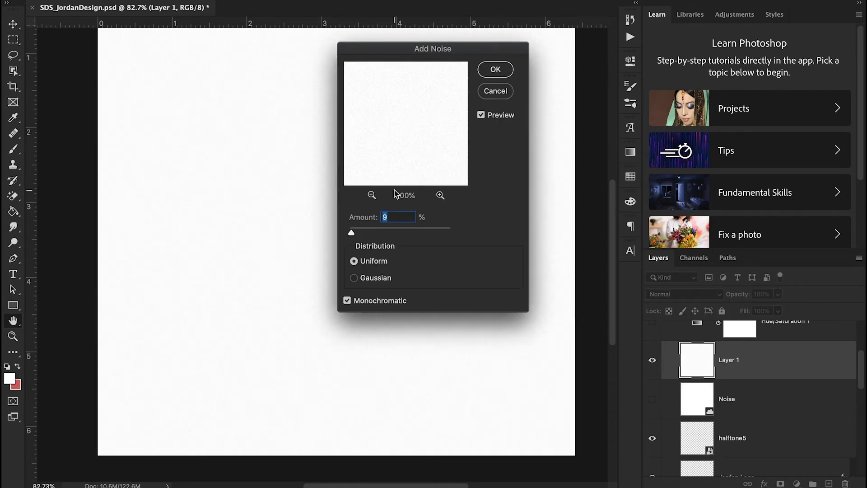
pyautogui.moveTo(351, 232); pyautogui.dragTo(356, 232)
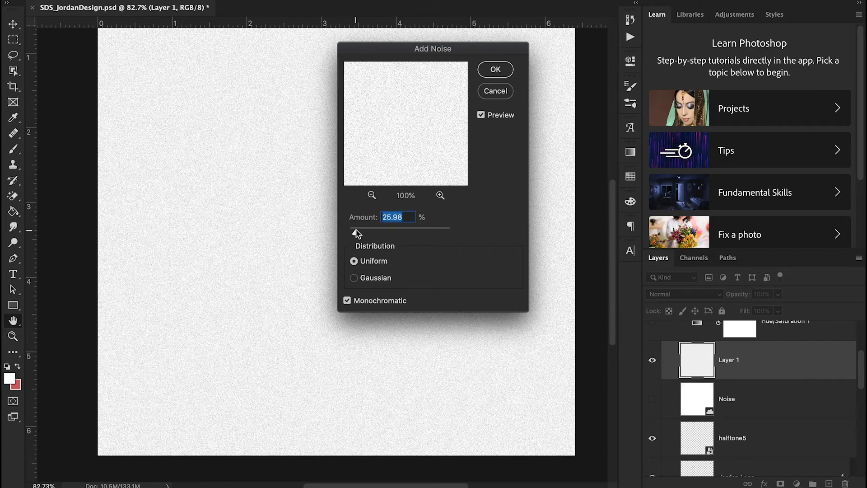
pyautogui.click(495, 70)
pyautogui.scroll(3, 490, 71)
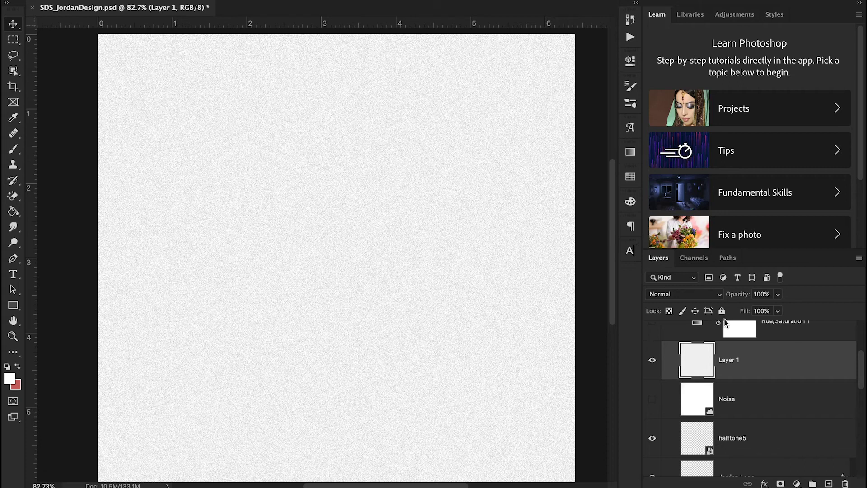
# Step: Set Layer 1 to Multiply blending and lower its fill to about 70%
pyautogui.click(669, 297)
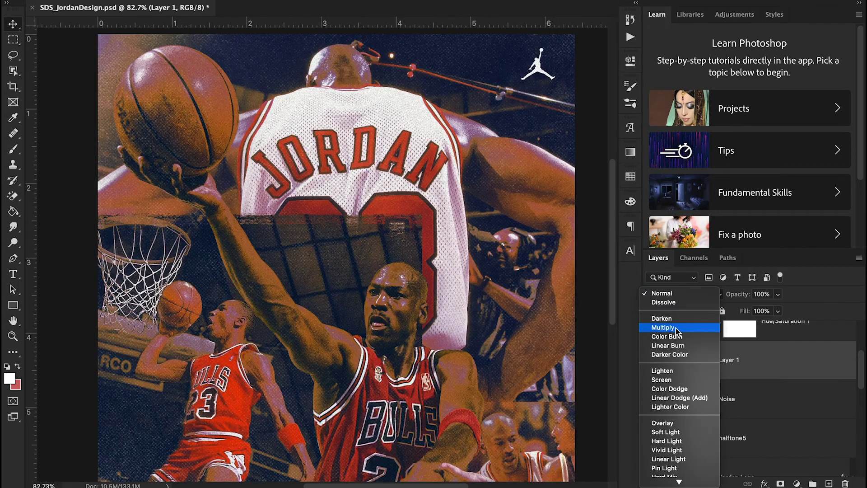
pyautogui.click(676, 328)
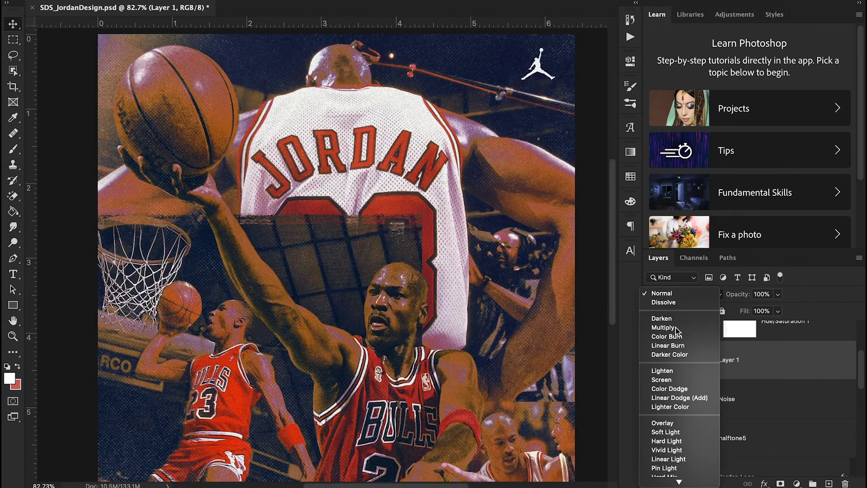
pyautogui.click(651, 365)
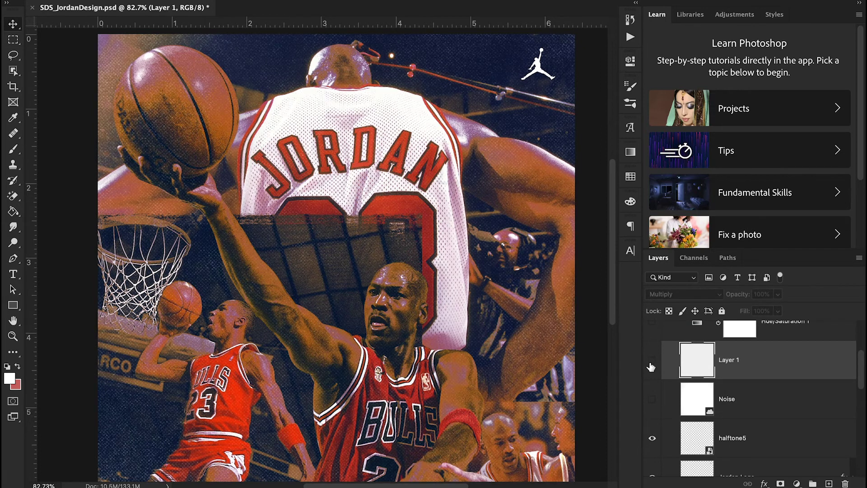
pyautogui.click(650, 365)
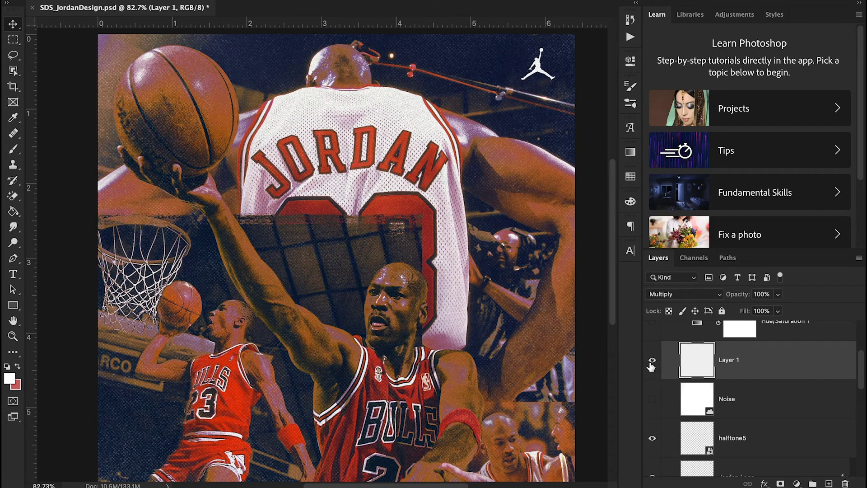
pyautogui.click(651, 365)
pyautogui.click(651, 365)
pyautogui.click(778, 311)
pyautogui.moveTo(780, 324); pyautogui.dragTo(762, 326)
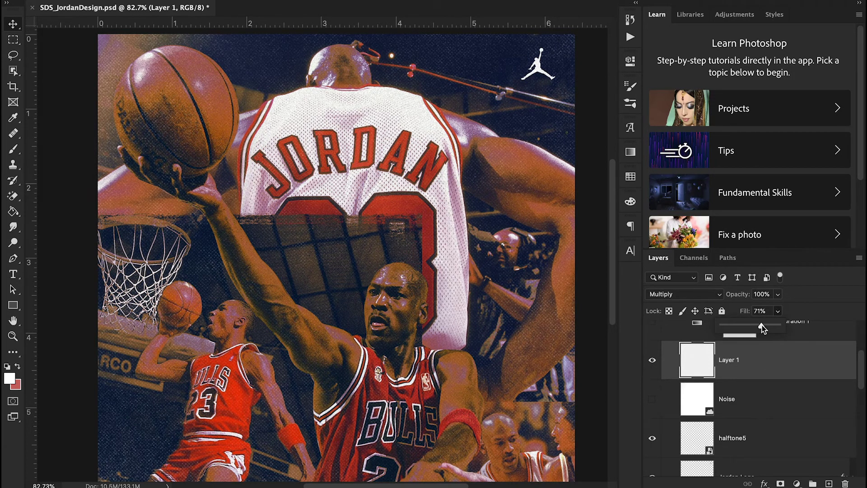
# Step: Rename Layer 1 to 'Noise'
pyautogui.click(760, 399)
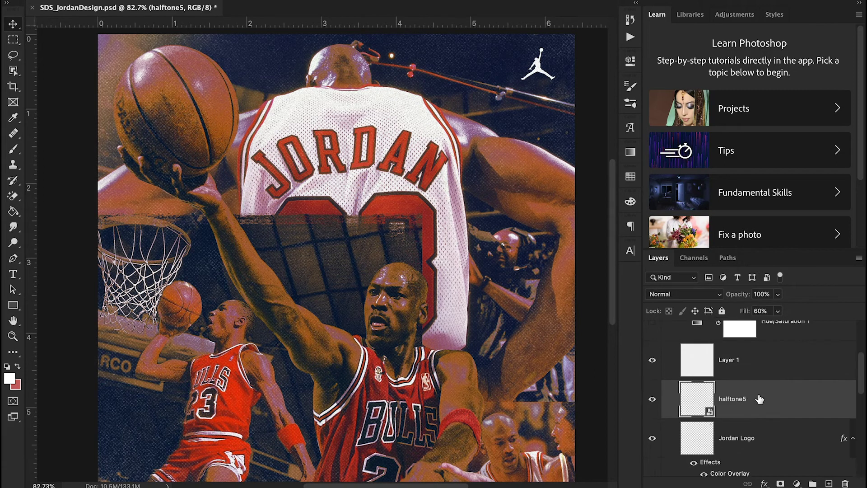
pyautogui.scroll(2, 774, 408)
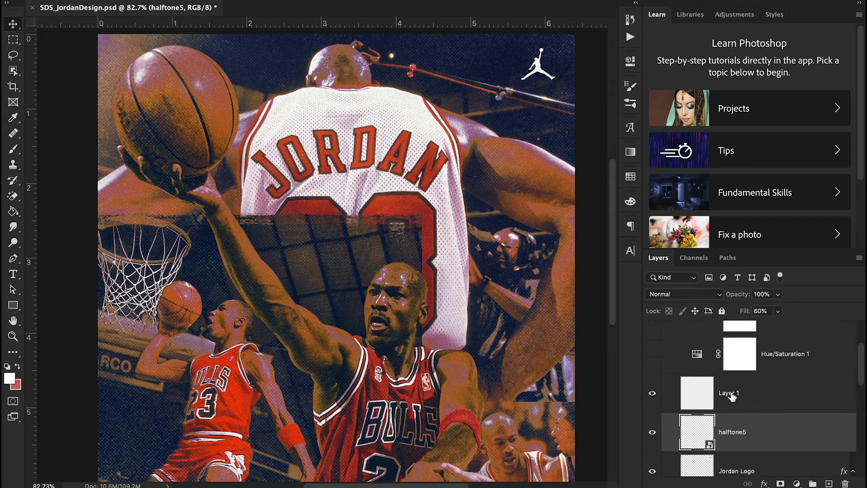
pyautogui.doubleClick(731, 393)
pyautogui.write('Noise')
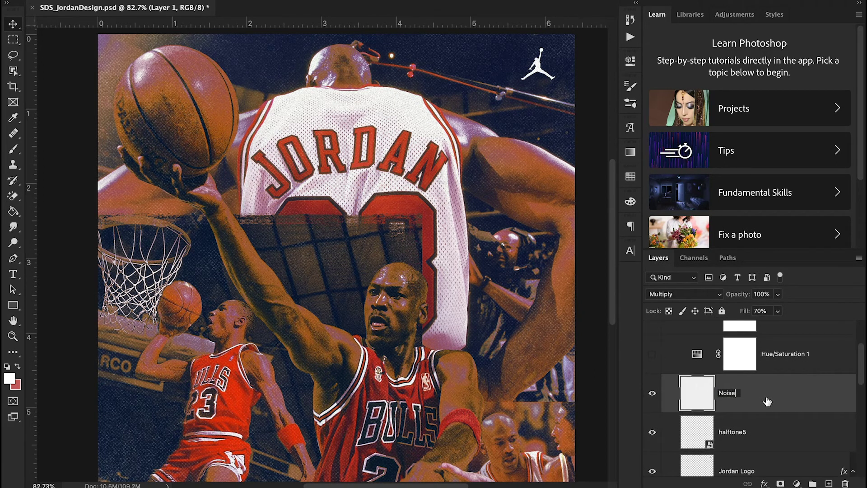
pyautogui.click(769, 397)
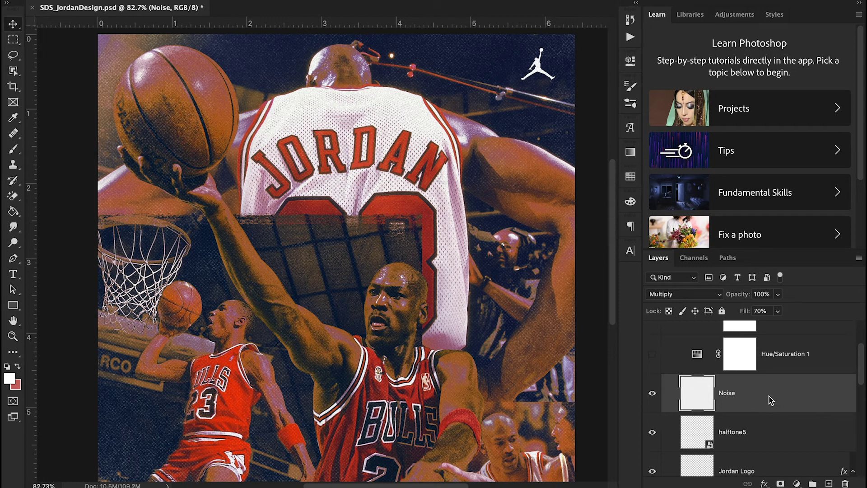
# Step: Turn on Hue/Saturation 1 and check its +24 saturation setting
pyautogui.click(652, 355)
pyautogui.doubleClick(697, 360)
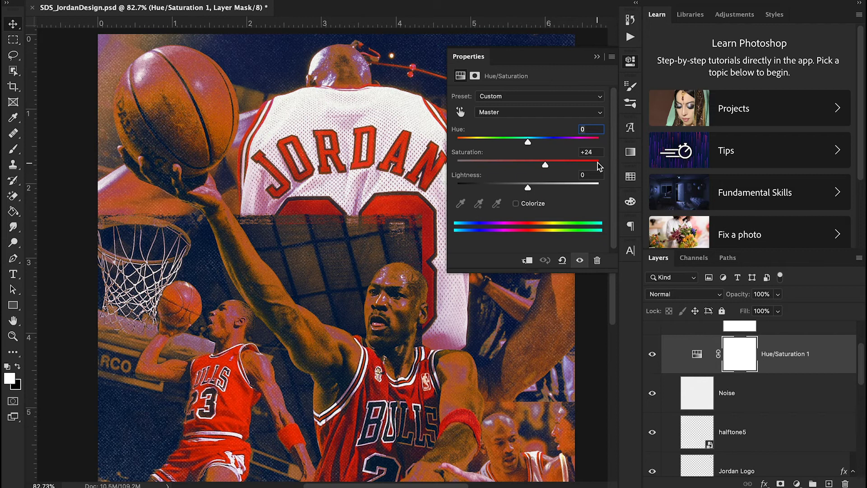
pyautogui.click(597, 58)
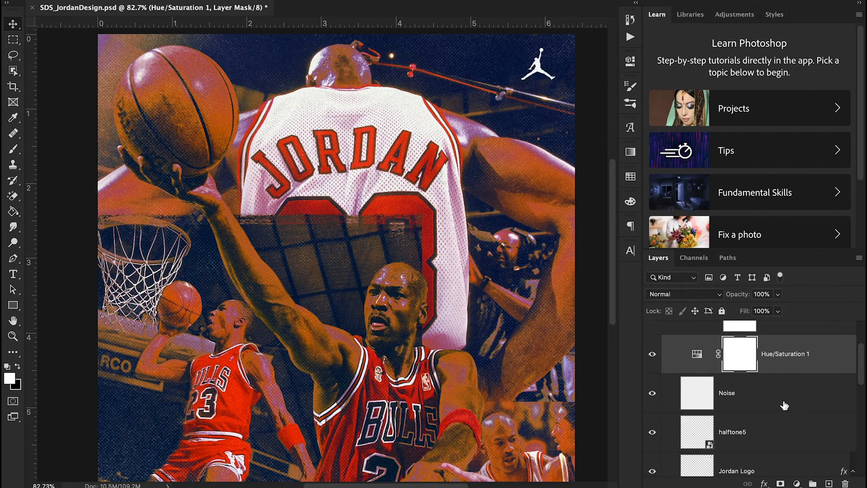
pyautogui.scroll(3, 784, 405)
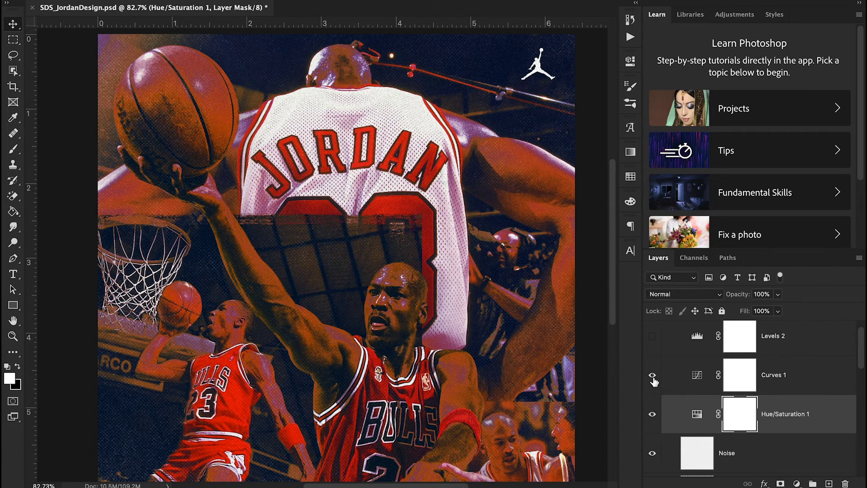
# Step: Open Curves 1's settings, try darker midtones and highlights, and undo both changes
pyautogui.doubleClick(695, 375)
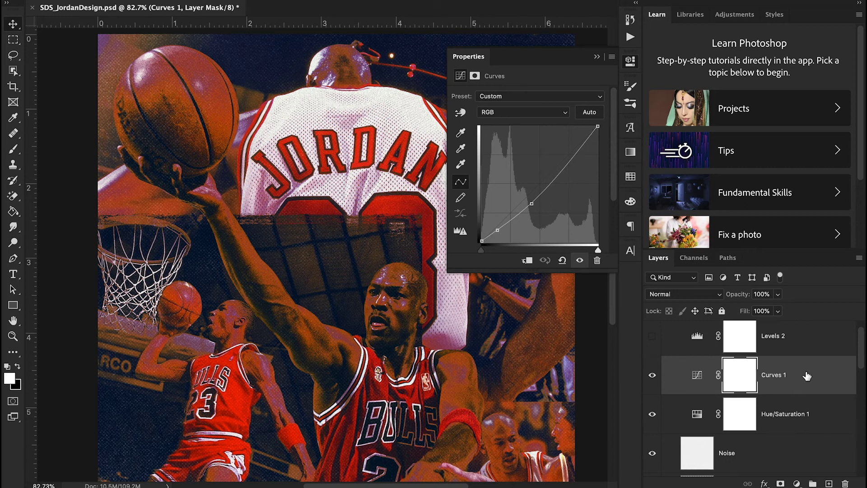
pyautogui.click(725, 16)
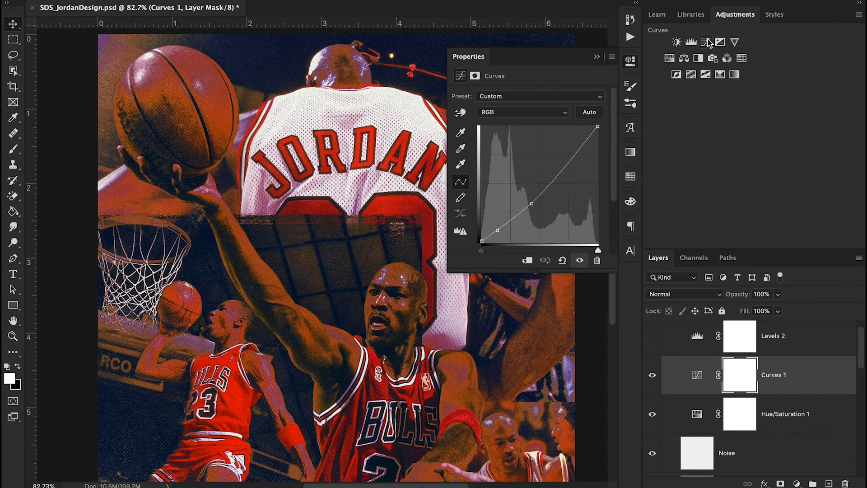
pyautogui.click(656, 15)
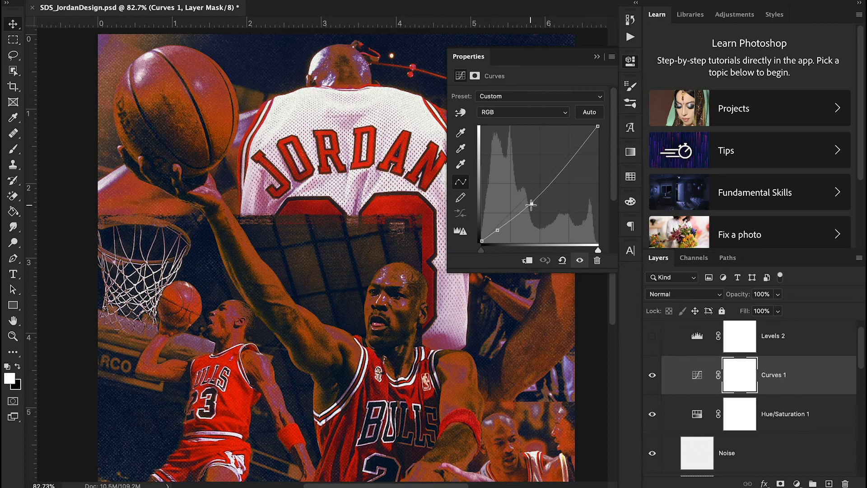
pyautogui.moveTo(532, 204); pyautogui.dragTo(535, 222)
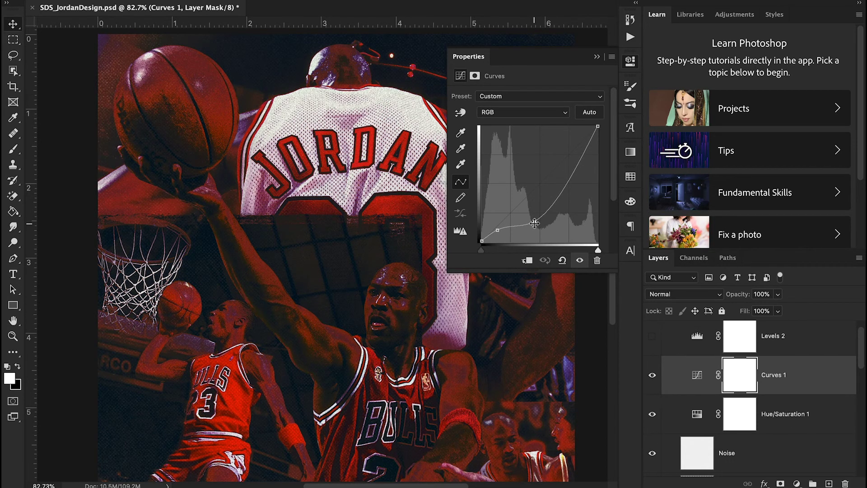
pyautogui.hotkey('ctrl', 'z')
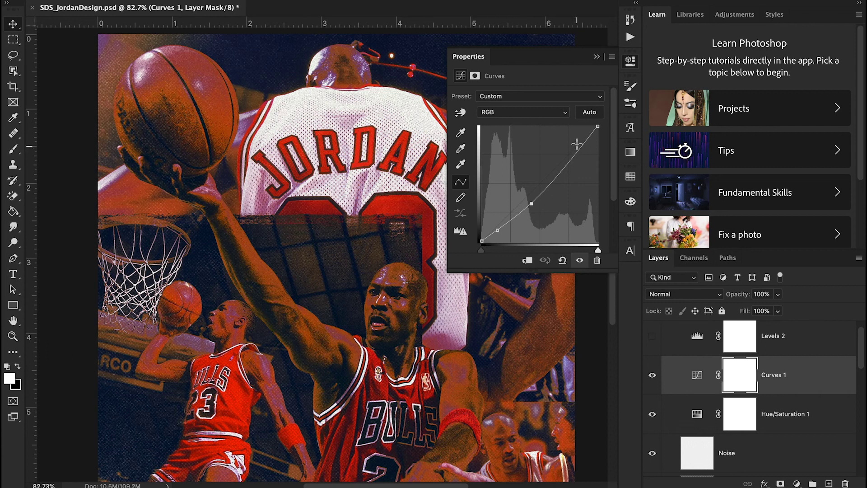
pyautogui.moveTo(596, 127); pyautogui.dragTo(600, 187)
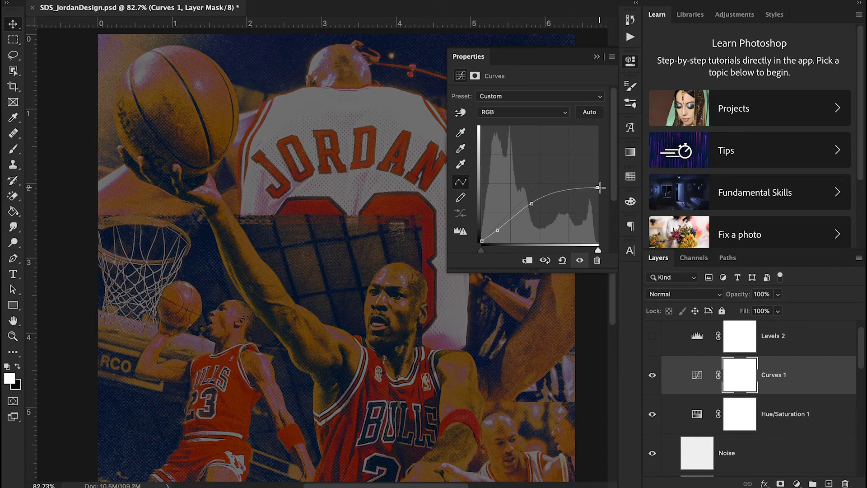
pyautogui.hotkey('ctrl', 'z')
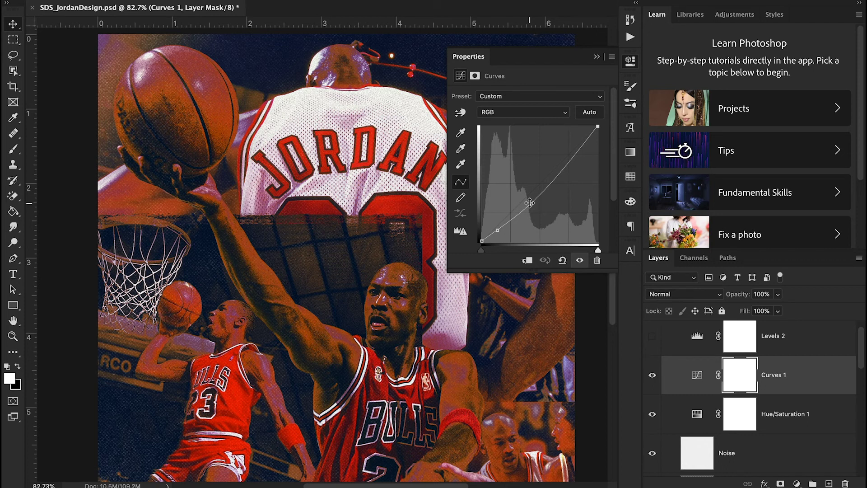
# Step: Turn on Levels 2 and try raising its white point, then undo the change
pyautogui.click(596, 58)
pyautogui.scroll(1, 688, 382)
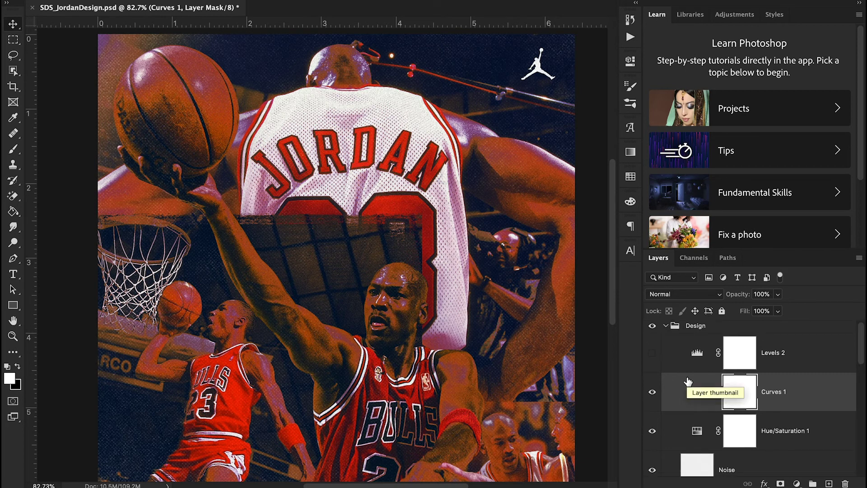
pyautogui.click(652, 357)
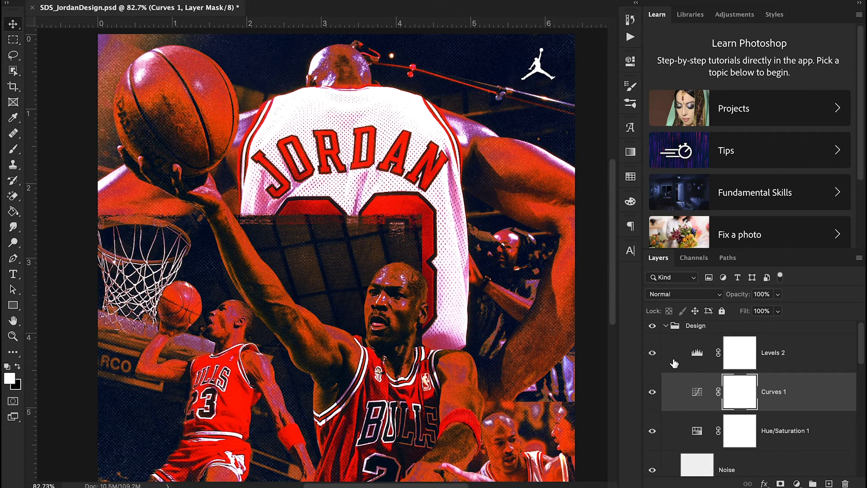
pyautogui.doubleClick(697, 359)
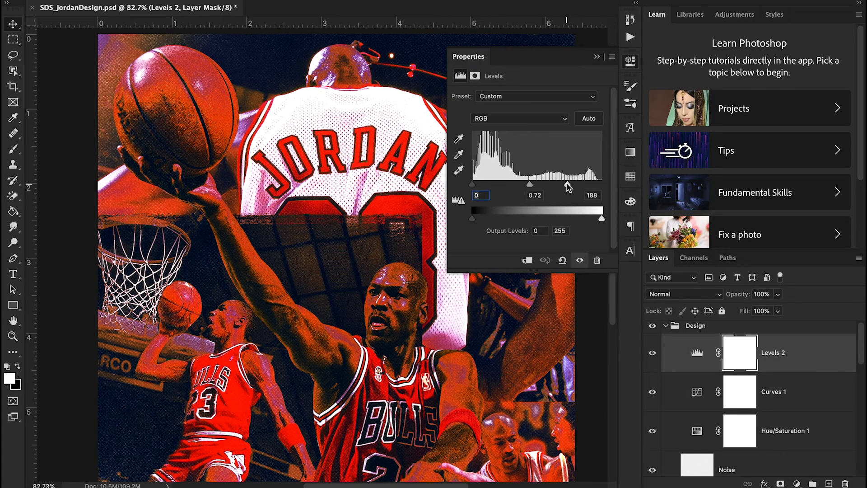
pyautogui.moveTo(567, 184); pyautogui.dragTo(596, 185)
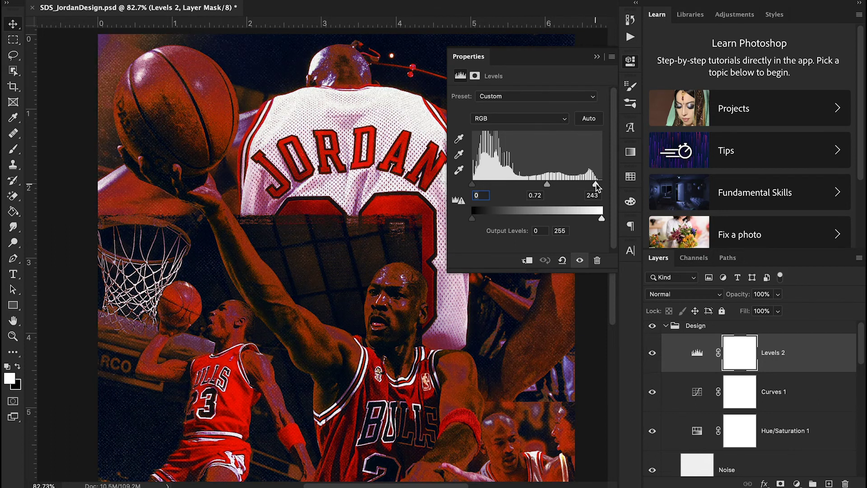
pyautogui.hotkey('ctrl', 'z')
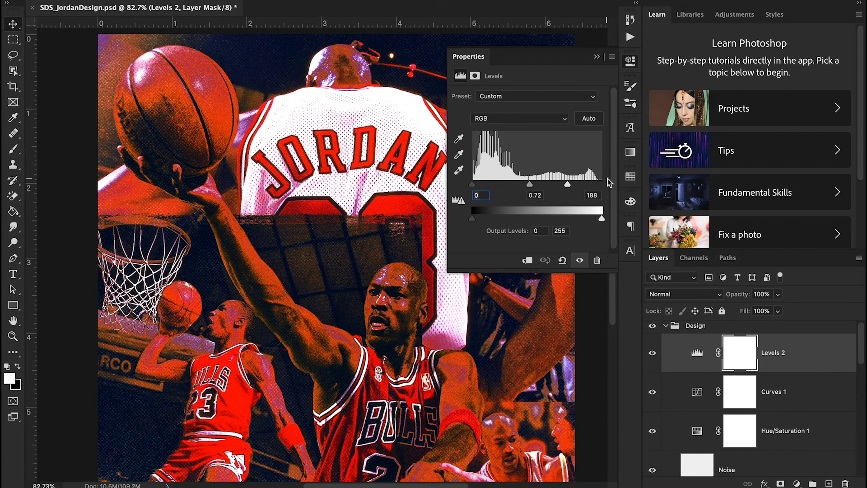
# Step: Compare the collage with and without Levels 2 (0, 0.72, 188), zoomed in on the player's head
pyautogui.click(580, 262)
pyautogui.click(580, 262)
pyautogui.click(13, 336)
pyautogui.moveTo(305, 64); pyautogui.dragTo(513, 243)
pyautogui.click(579, 260)
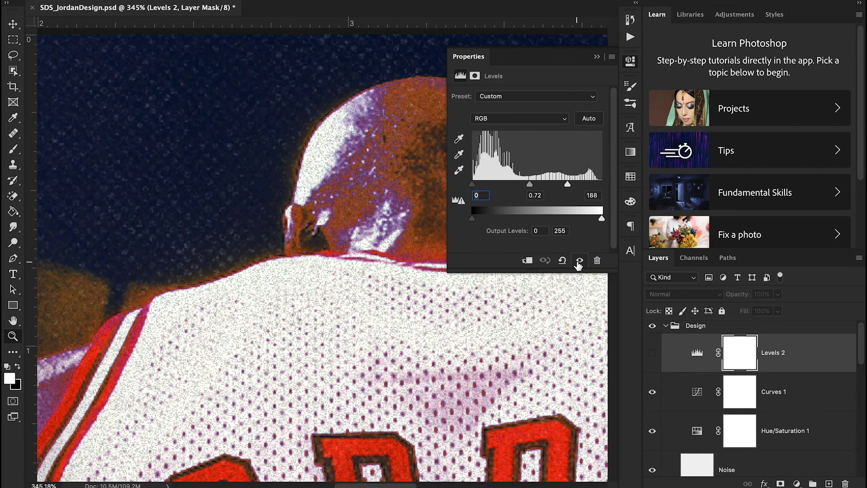
pyautogui.click(579, 260)
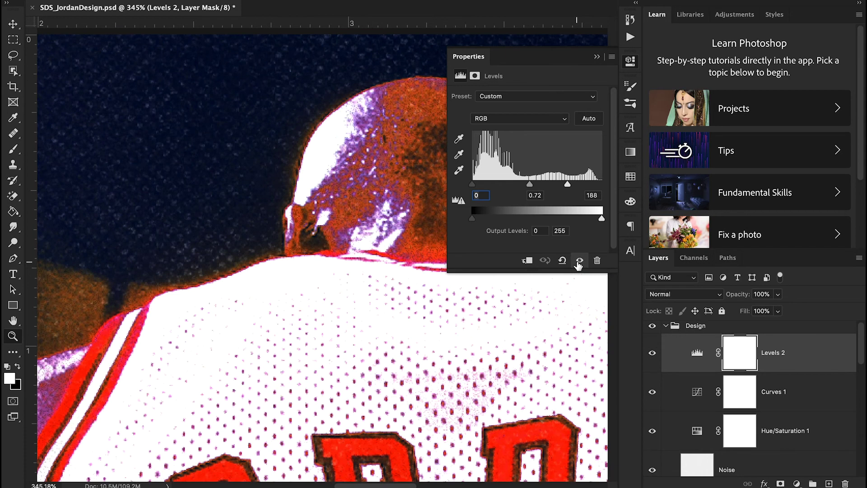
pyautogui.moveTo(319, 232)
pyautogui.mouseDown()
pyautogui.moveTo(307, 238)
pyautogui.moveTo(316, 237)
pyautogui.mouseUp()
pyautogui.click(597, 57)
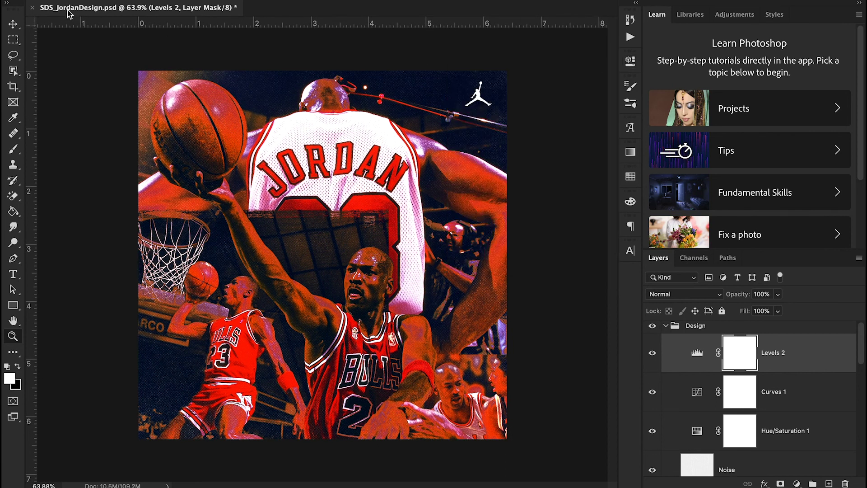
pyautogui.click(13, 25)
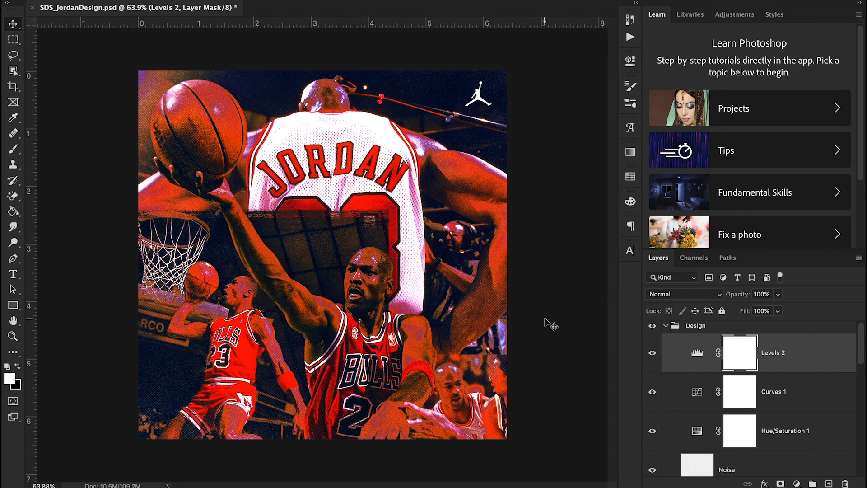